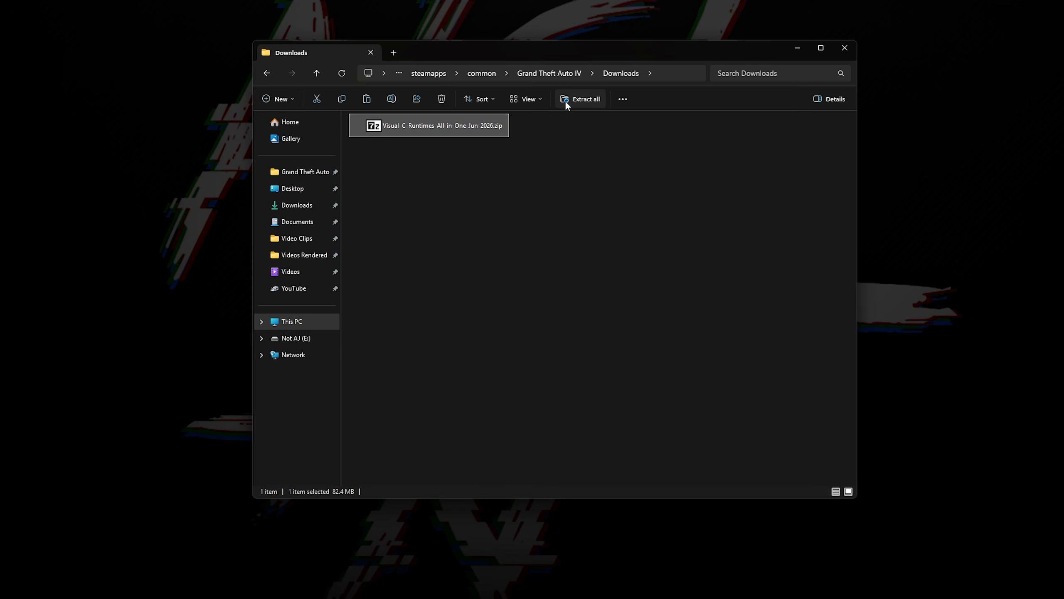
Step: Extract Visual-C-Runtimes-All-in-One-Jun-2026.zip in the Downloads folder and run install_all.bat from the extracted folder
{"action": "left_click", "coordinate": [566, 100]}
{"action": "key", "text": "Return"}
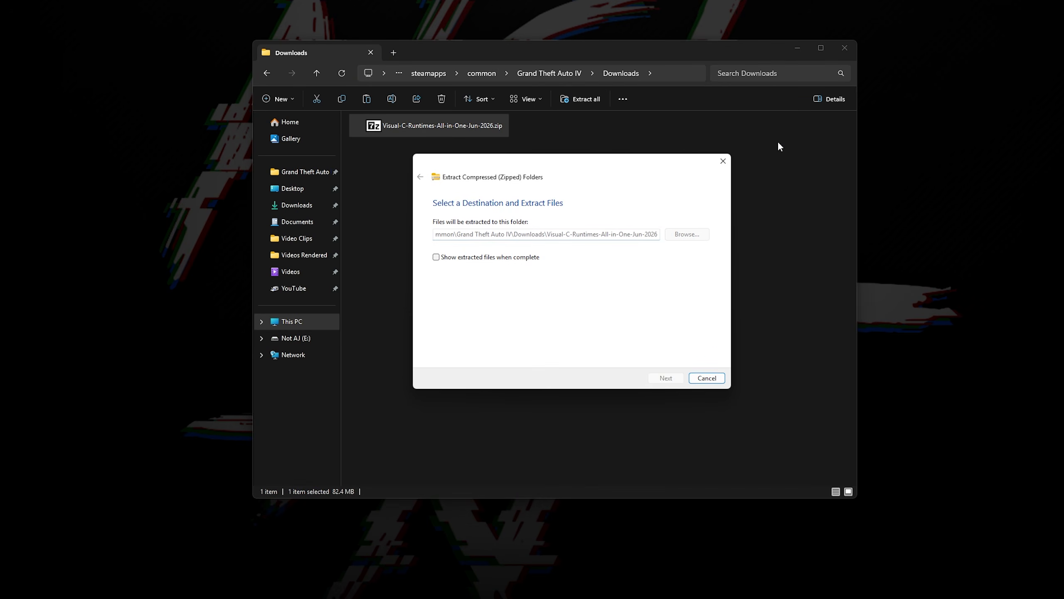
{"action": "key", "text": "Return"}
{"action": "key", "text": "Down"}
{"action": "key", "text": "Up"}
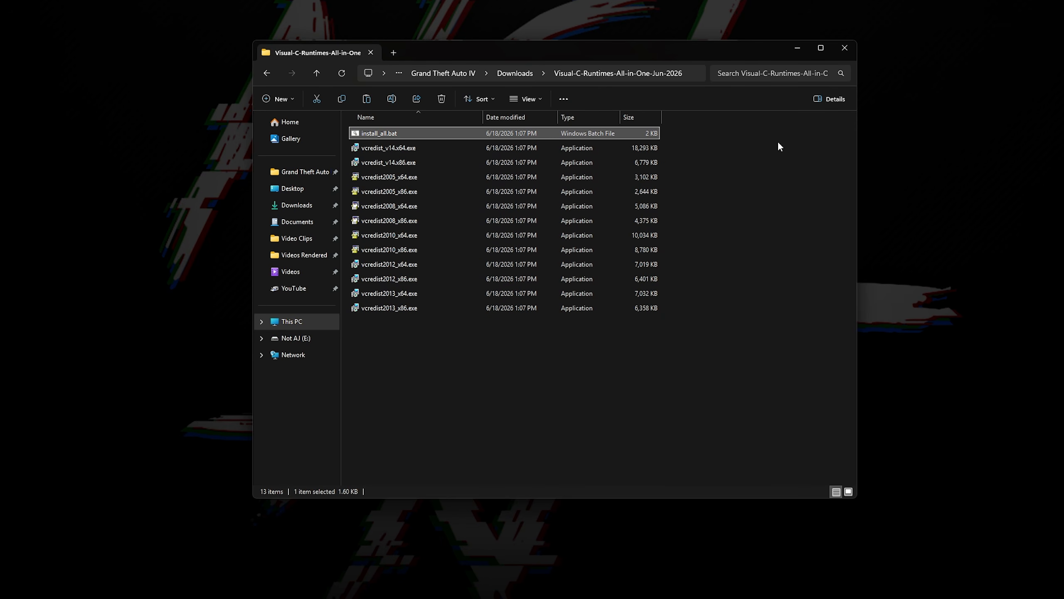
{"action": "key", "text": "Return"}
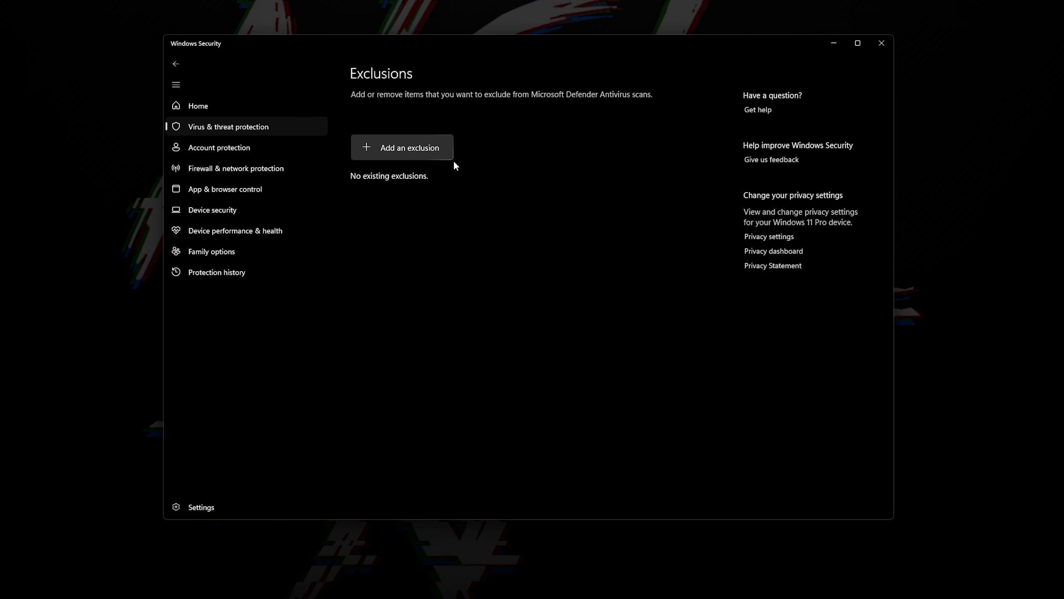
Step: Add the GTAIV game folder under Grand Theft Auto IV as a folder exclusion for Microsoft Defender Antivirus
{"action": "left_click", "coordinate": [440, 151]}
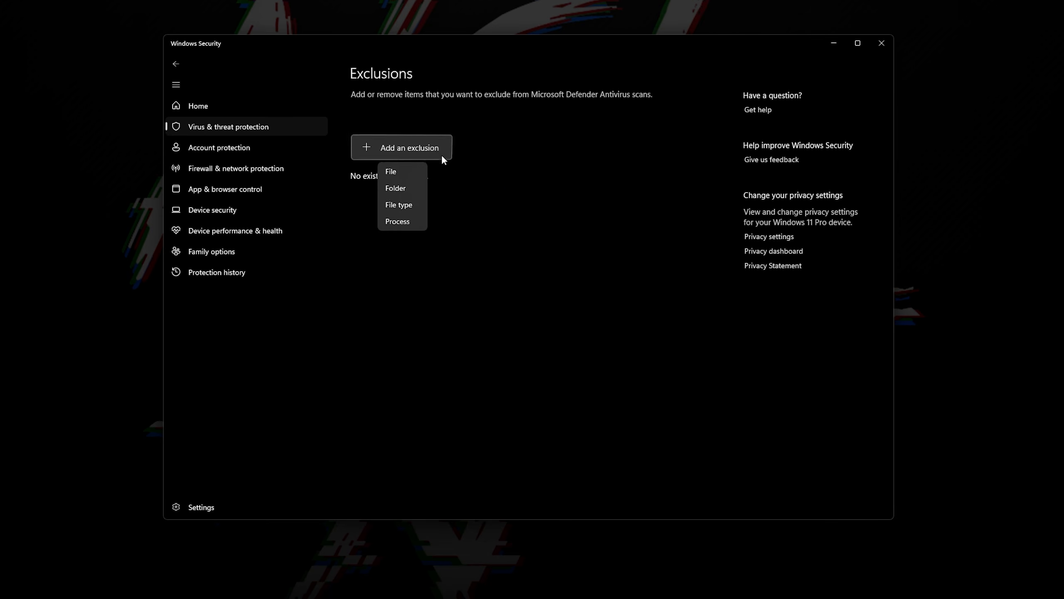
{"action": "left_click", "coordinate": [406, 188]}
{"action": "left_click", "coordinate": [432, 133]}
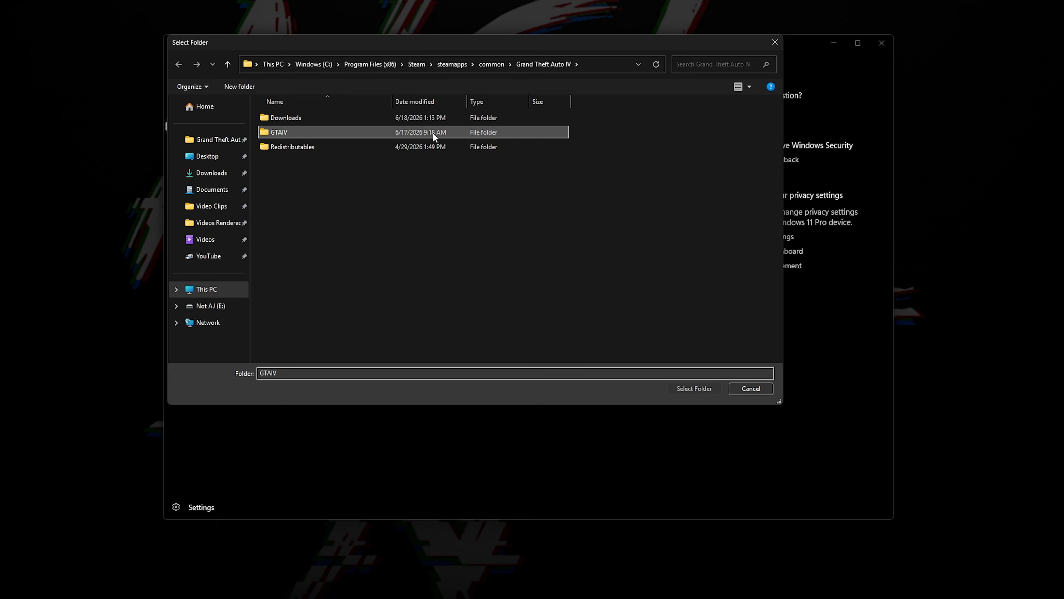
{"action": "left_click", "coordinate": [695, 389]}
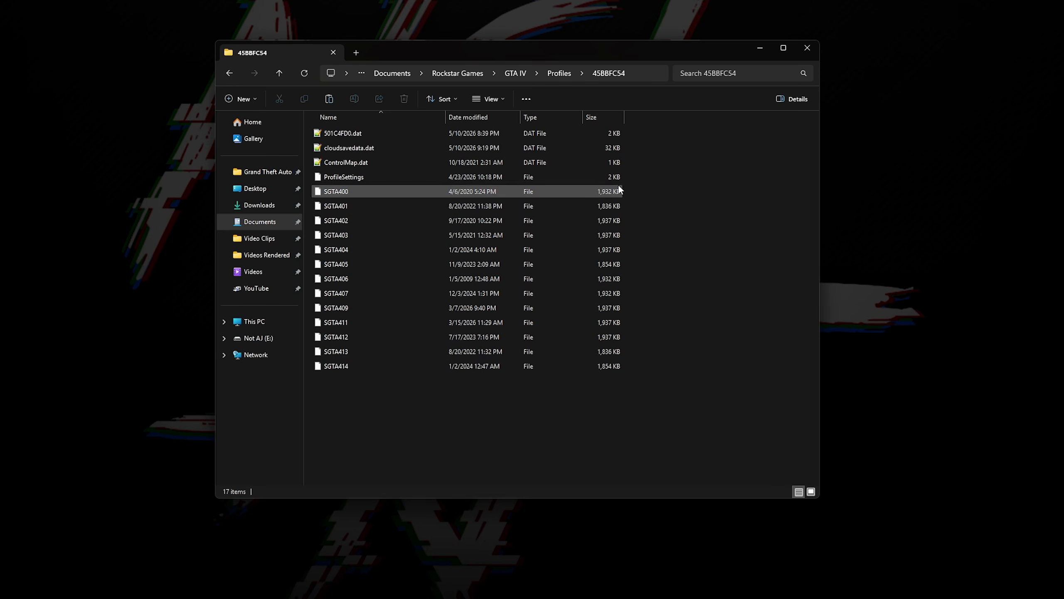
Step: Highlight the save files SGTA400 through SGTA414 in the profile folder and return to the Profiles folder
{"action": "left_click", "coordinate": [612, 191]}
{"action": "left_click", "coordinate": [521, 366], "text": "shift"}
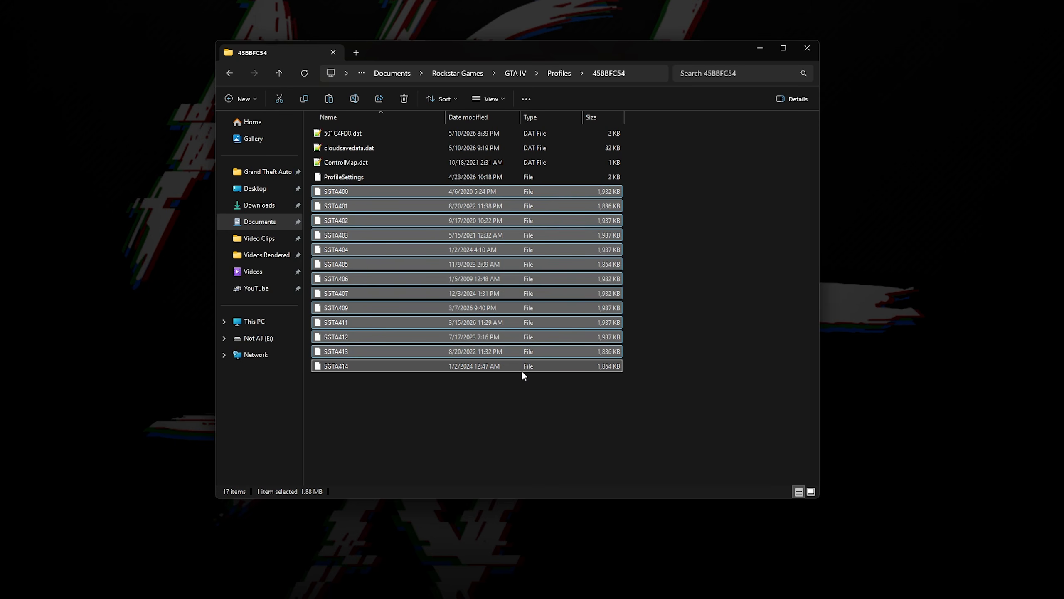
{"action": "left_click", "coordinate": [716, 327]}
{"action": "key", "text": "alt+Left"}
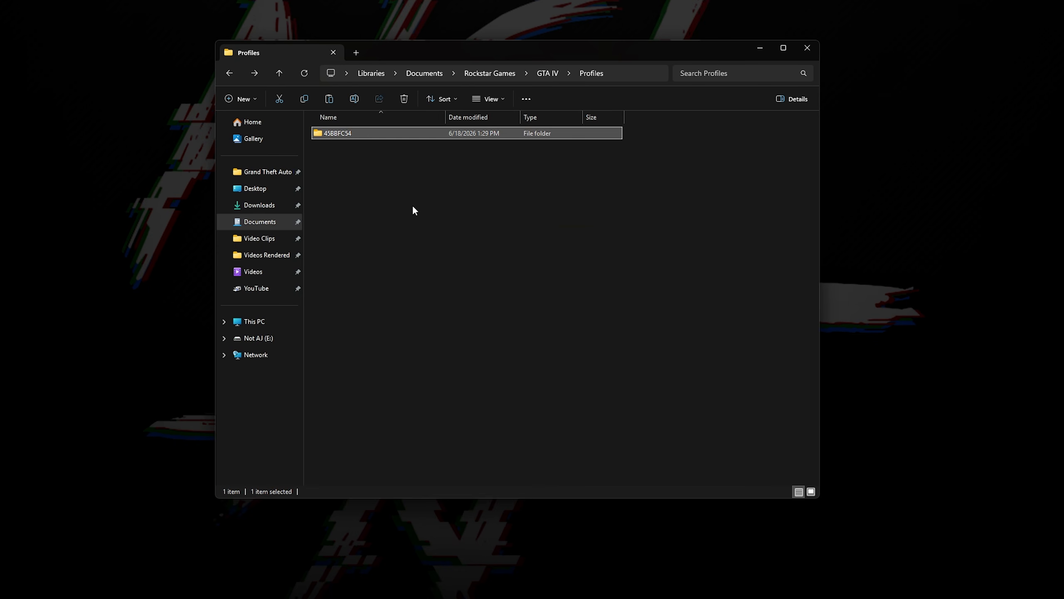
Step: Duplicate the profile folder inside Profiles and replace "Copy" with "Backup" in the duplicate's name
{"action": "key", "text": "ctrl+c"}
{"action": "key", "text": "ctrl+v"}
{"action": "key", "text": "F2"}
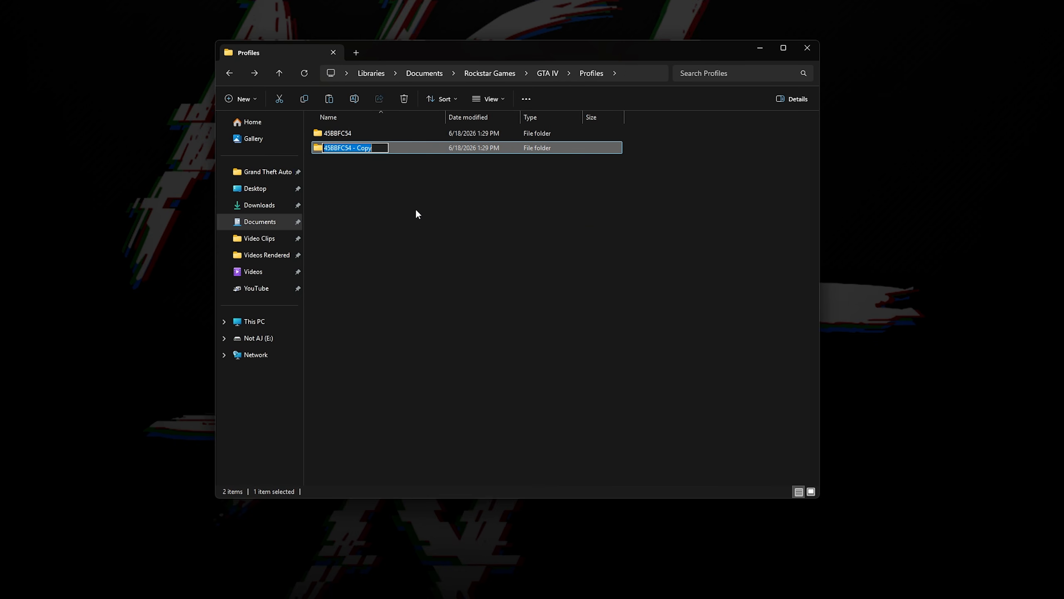
{"action": "key", "text": "End"}
{"action": "key", "text": "ctrl+shift+Left"}
{"action": "type", "text": "Backup"}
{"action": "key", "text": "Return"}
Step: Delete the save files SGTA400 through SGTA414 from the original profile folder
{"action": "key", "text": "Up"}
{"action": "key", "text": "Return"}
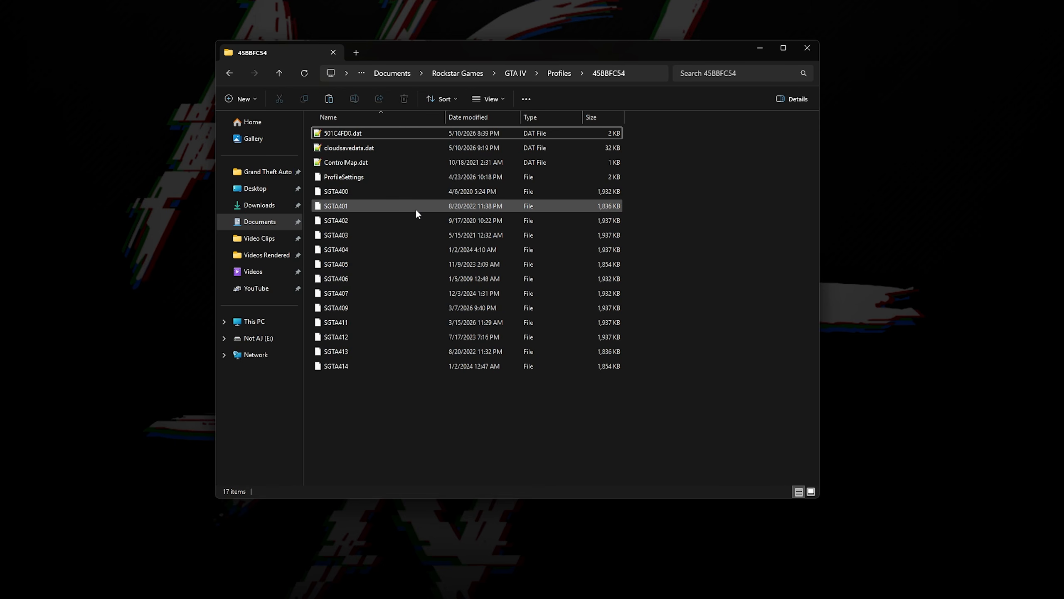
{"action": "left_click", "coordinate": [415, 195]}
{"action": "left_click", "coordinate": [373, 366], "text": "shift"}
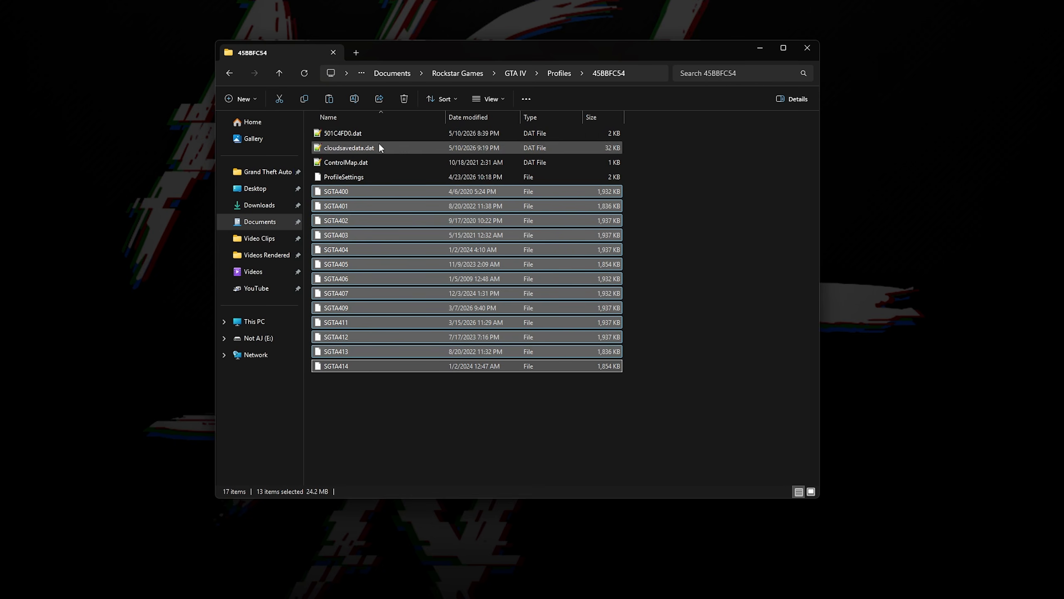
{"action": "left_click", "coordinate": [404, 99]}
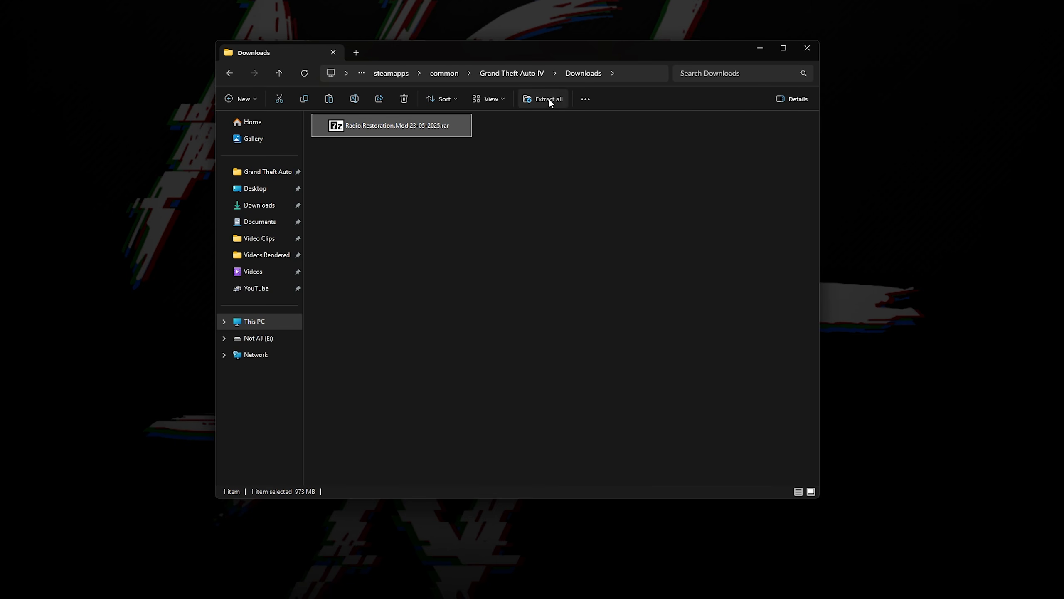
Step: Extract Radio.Restoration.Mod.23-05-2025.rar and run IVCERadioRestoration.exe, advancing its setup to the component selection
{"action": "left_click", "coordinate": [549, 100]}
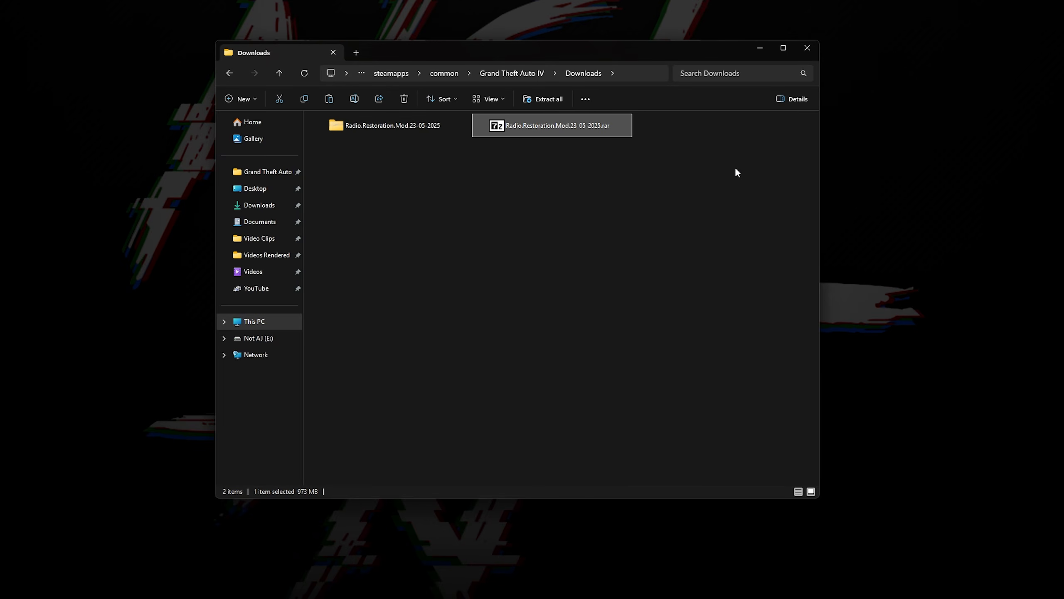
{"action": "double_click", "coordinate": [430, 129]}
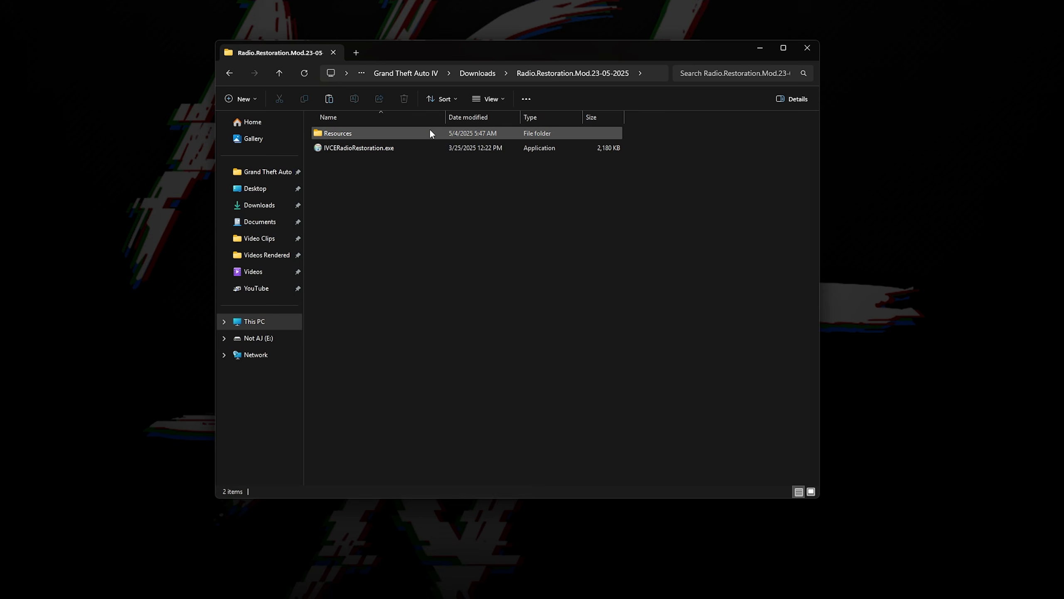
{"action": "left_click", "coordinate": [427, 147]}
{"action": "double_click", "coordinate": [426, 147]}
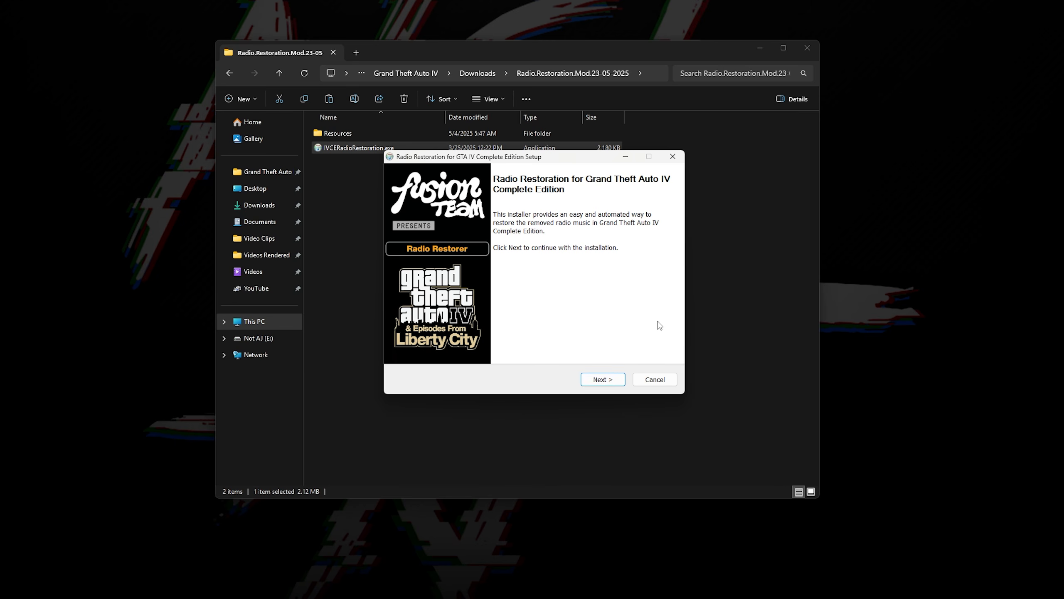
{"action": "left_click", "coordinate": [620, 382]}
{"action": "left_click", "coordinate": [620, 383]}
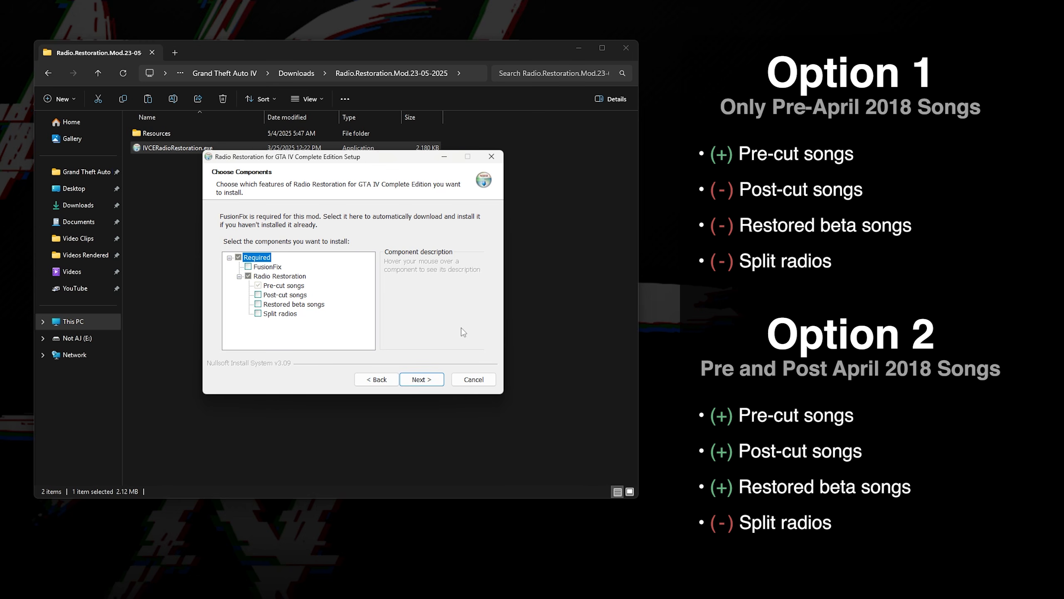
Step: Try enabling the Post-cut songs and Restored beta songs components, then clear both selections
{"action": "left_click", "coordinate": [285, 295]}
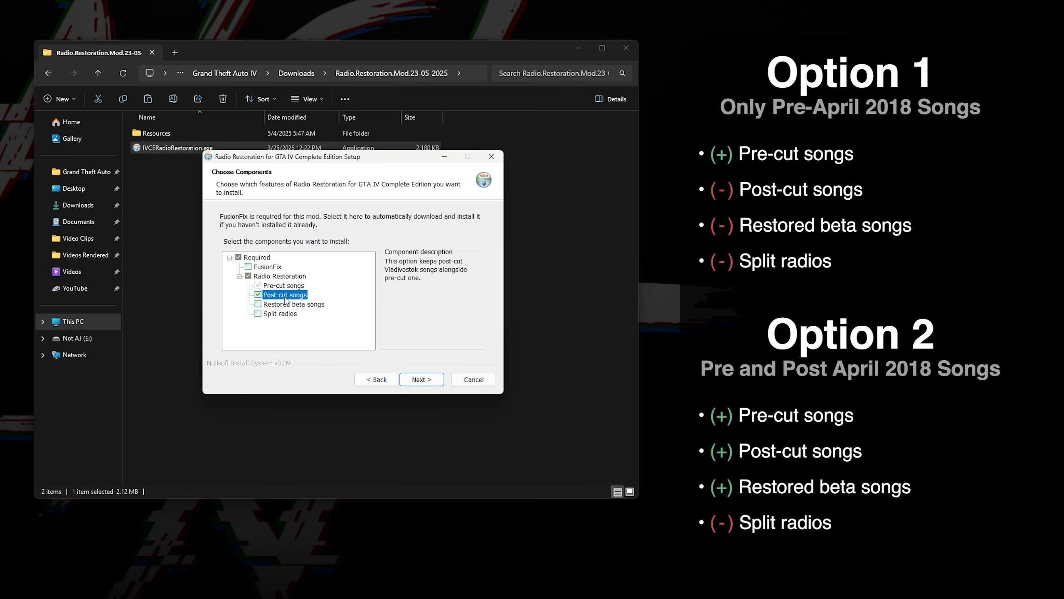
{"action": "left_click", "coordinate": [291, 305]}
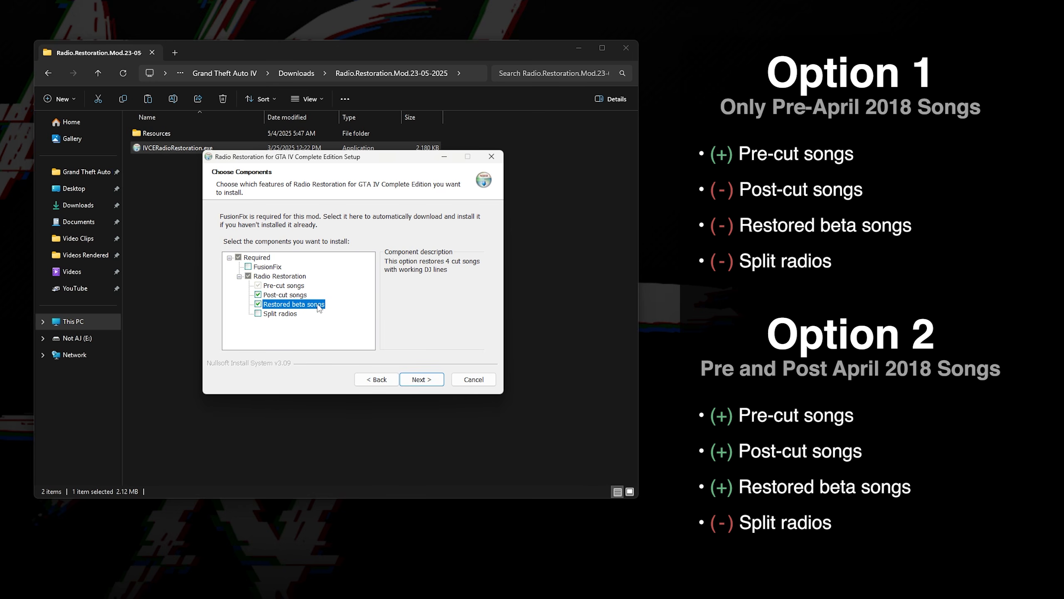
{"action": "left_click", "coordinate": [312, 305]}
{"action": "left_click", "coordinate": [289, 295]}
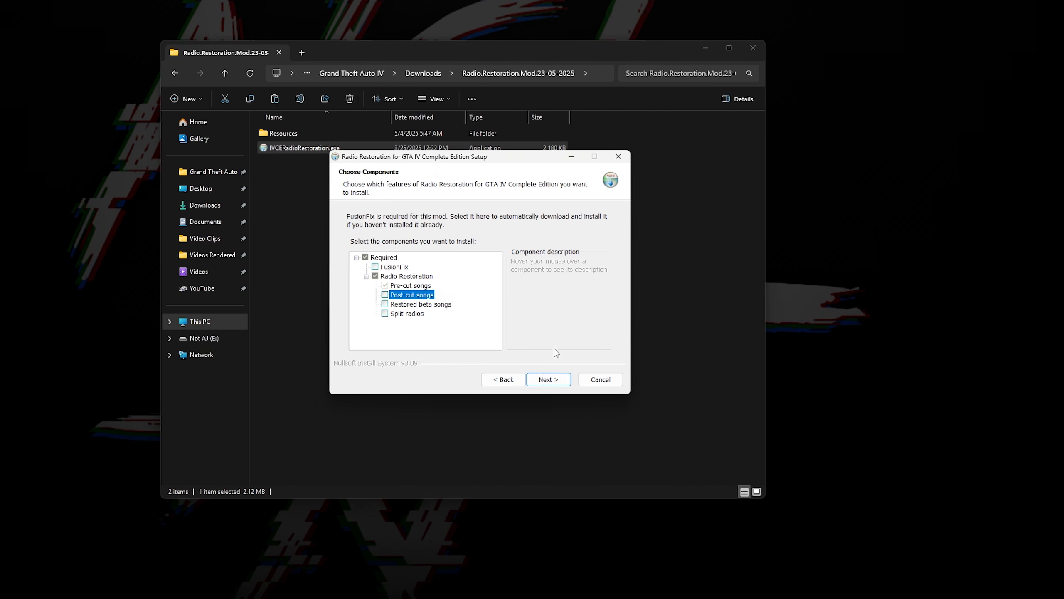
Step: Install Radio Restoration with only the Pre-cut songs component into the detected GTAIV game folder
{"action": "left_click", "coordinate": [421, 379]}
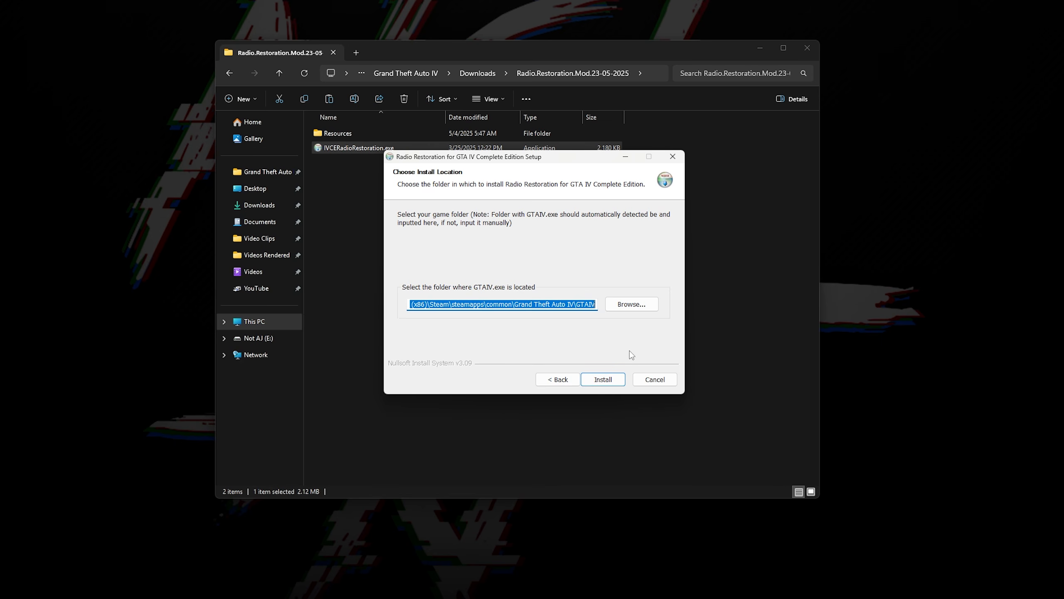
{"action": "left_click", "coordinate": [605, 379]}
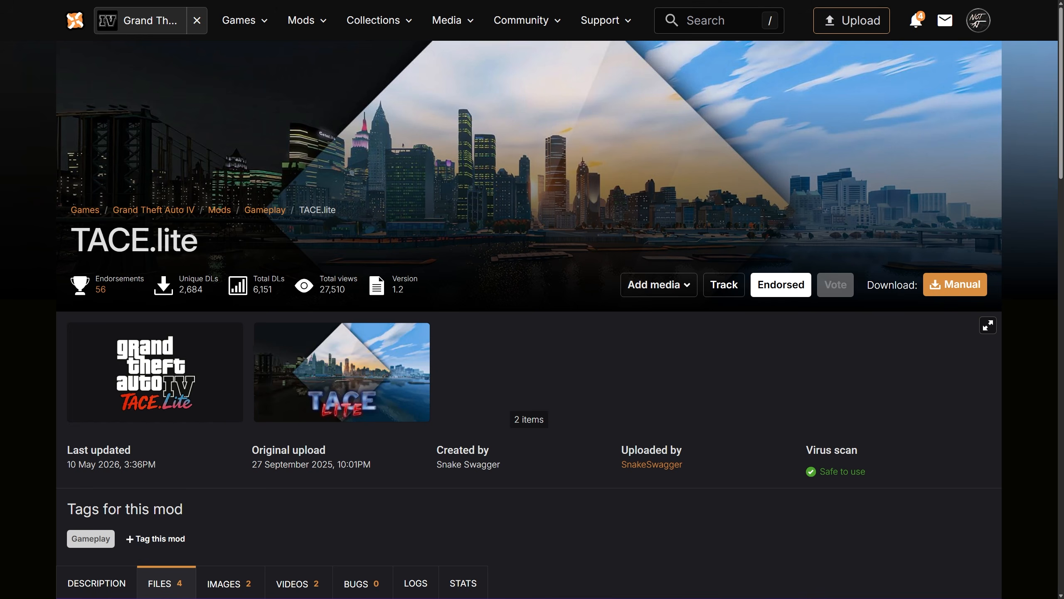
Step: Extract the TACE.Lite archive in Downloads and open its TACE.Lite v1.2 (for CE_1.2.0.59) folder
{"action": "key", "text": "Page_Down"}
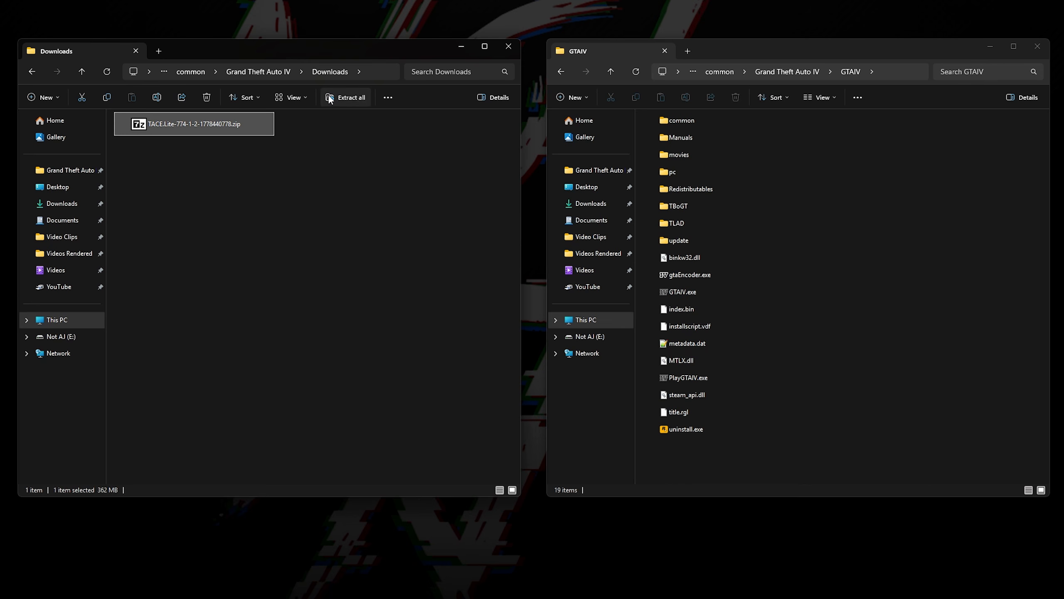
{"action": "left_click", "coordinate": [346, 97]}
{"action": "key", "text": "Return"}
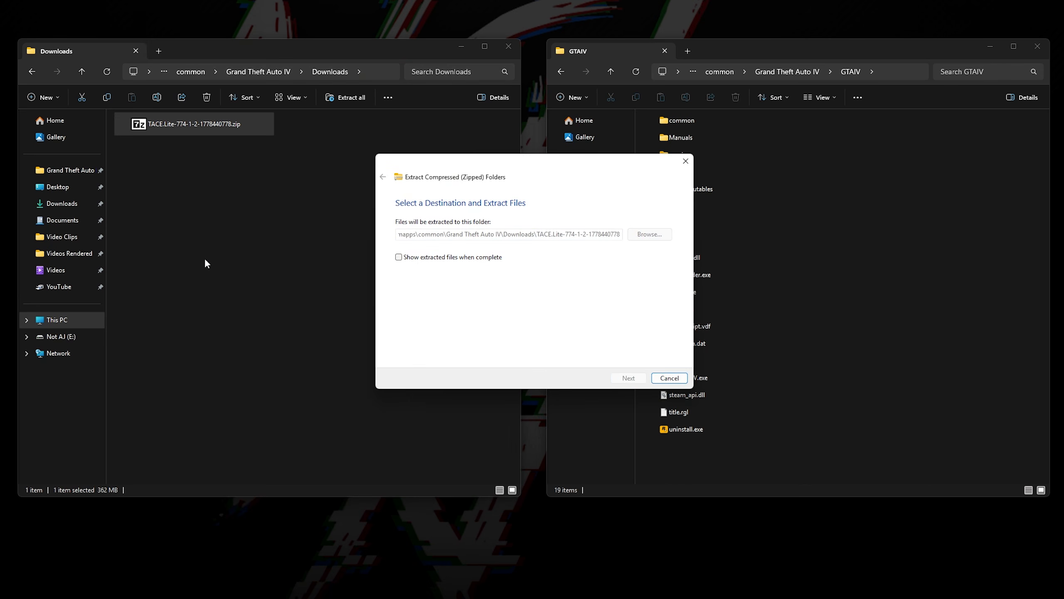
{"action": "left_click", "coordinate": [209, 133]}
{"action": "double_click", "coordinate": [209, 131]}
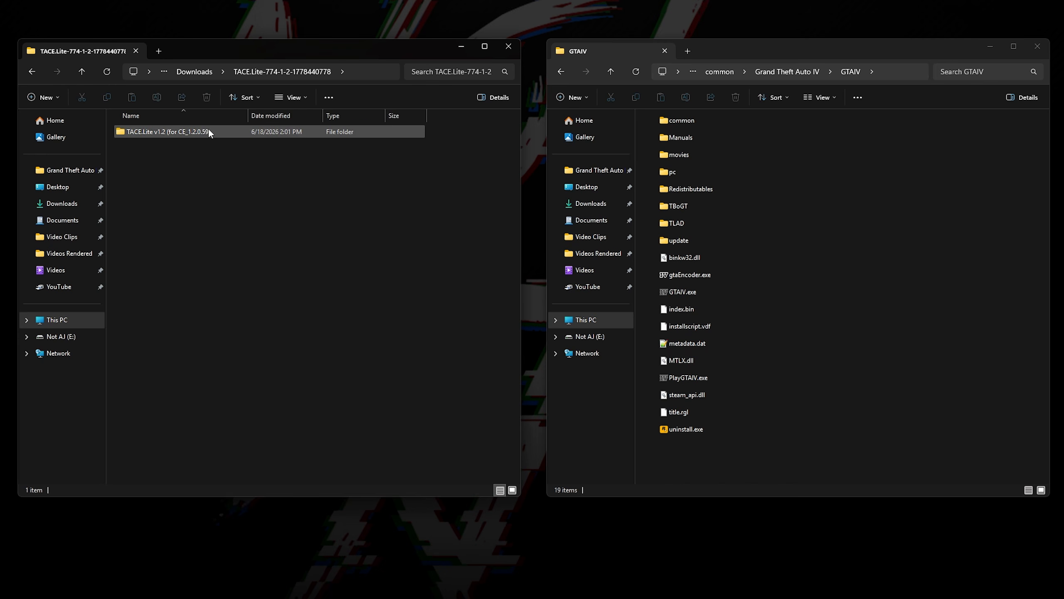
{"action": "double_click", "coordinate": [208, 130]}
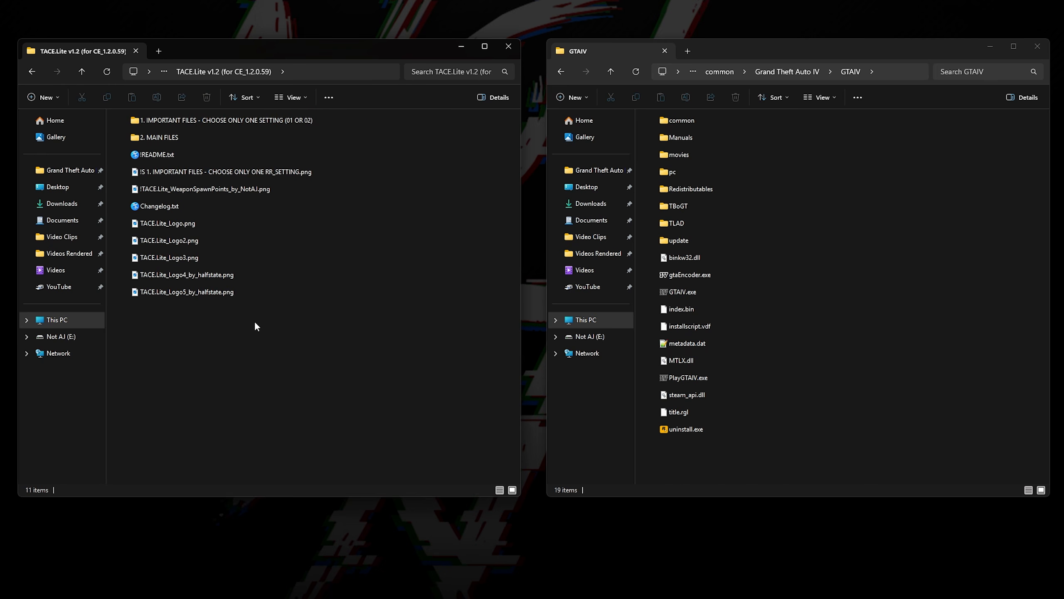
Step: Move the update folder from FILES FOR RR_SETTINGS_01 in the important files into the GTAIV folder, replacing existing files
{"action": "double_click", "coordinate": [254, 121]}
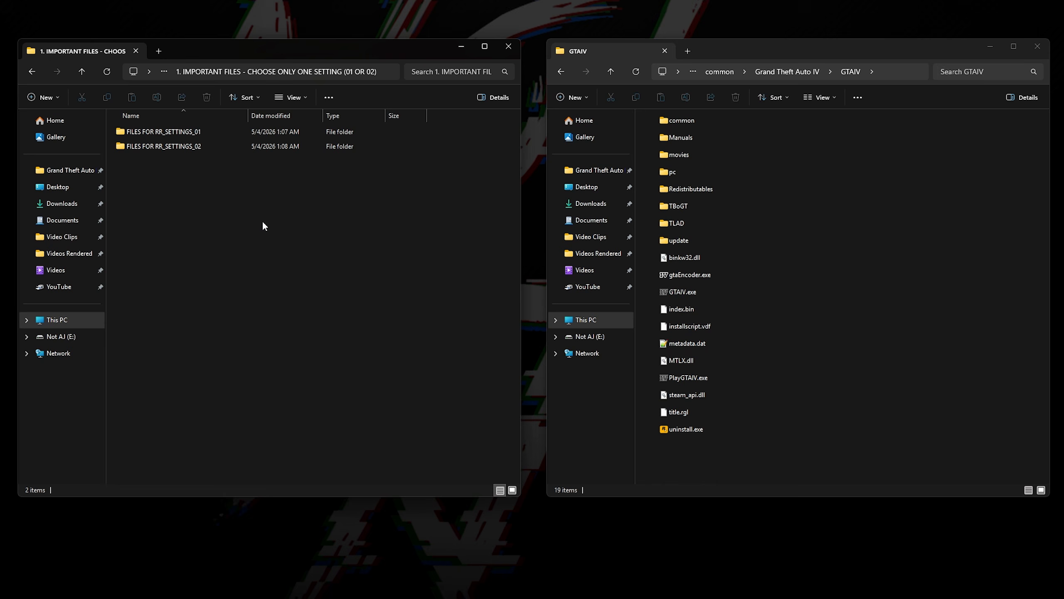
{"action": "left_click", "coordinate": [236, 131]}
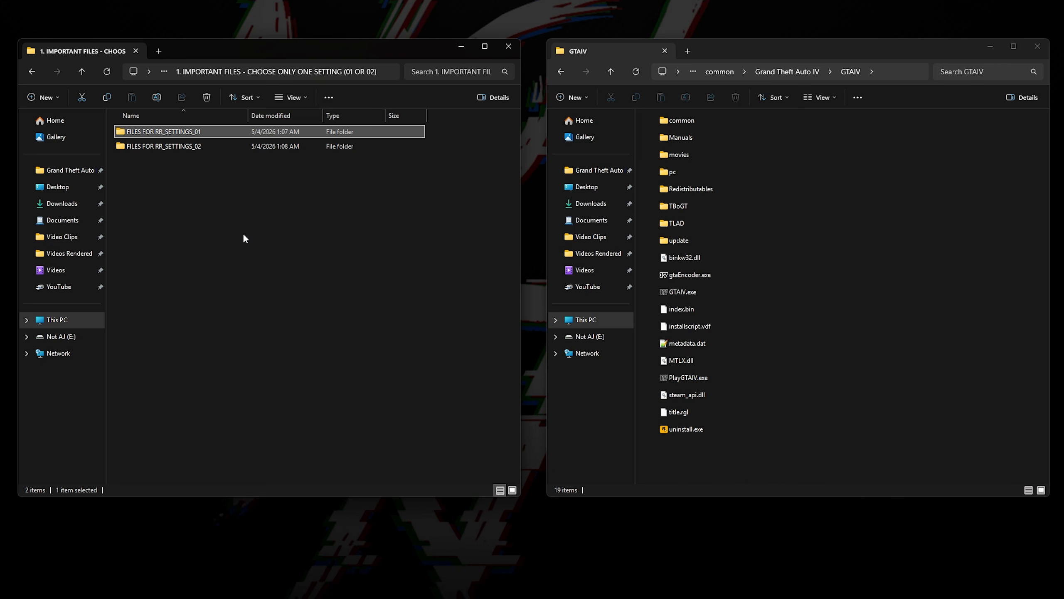
{"action": "left_click", "coordinate": [237, 144]}
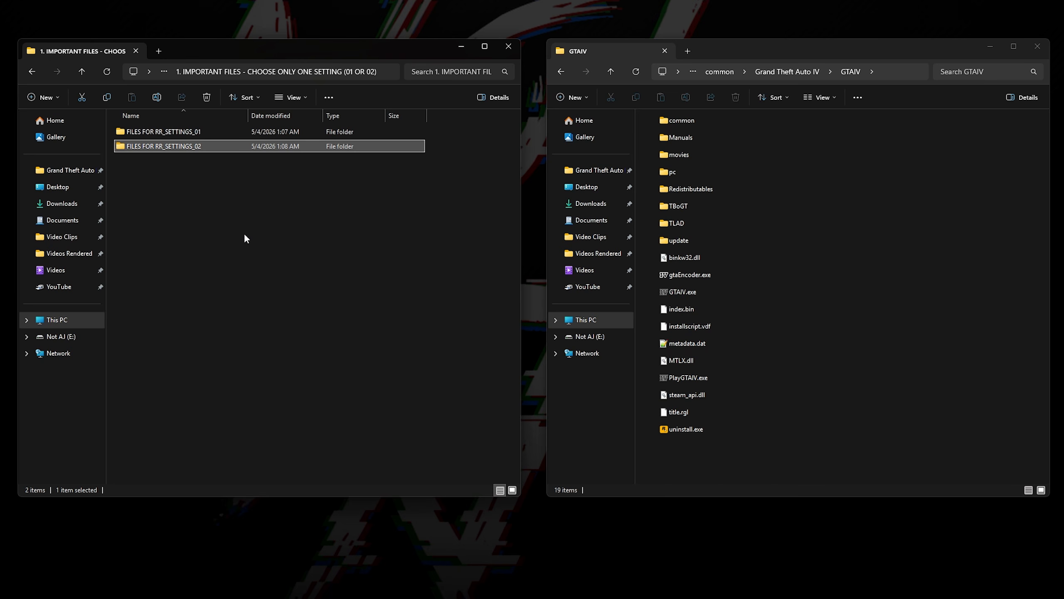
{"action": "double_click", "coordinate": [221, 133]}
{"action": "left_click_drag", "start_coordinate": [213, 132], "coordinate": [859, 204]}
{"action": "left_click", "coordinate": [581, 194]}
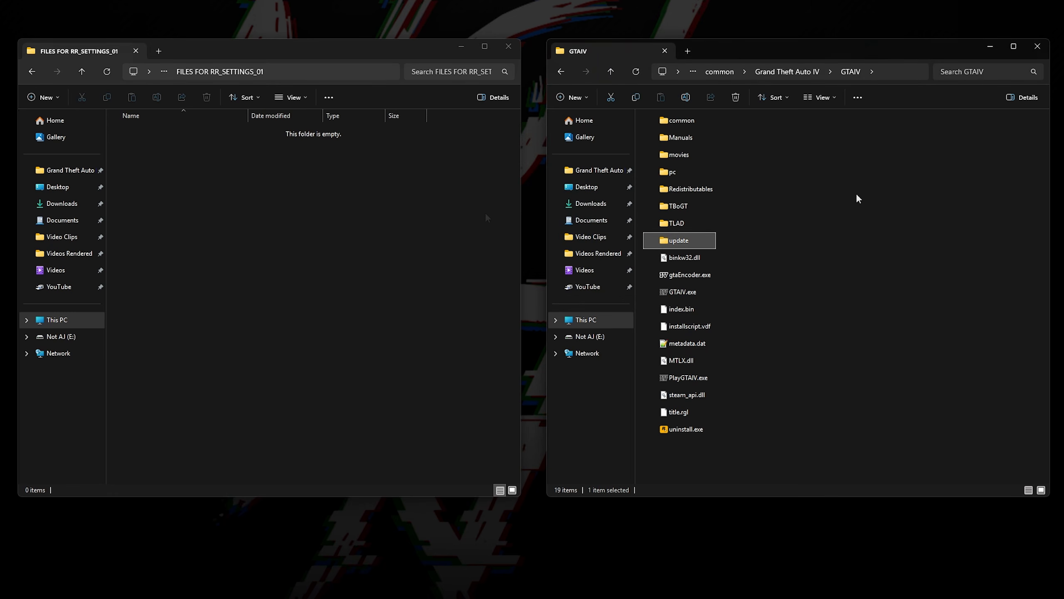
Step: Move all contents of the 2. MAIN FILES folder into the GTAIV folder, replacing files with the same names
{"action": "left_click", "coordinate": [485, 214]}
{"action": "key", "text": "alt+Left"}
{"action": "key", "text": "alt+Left"}
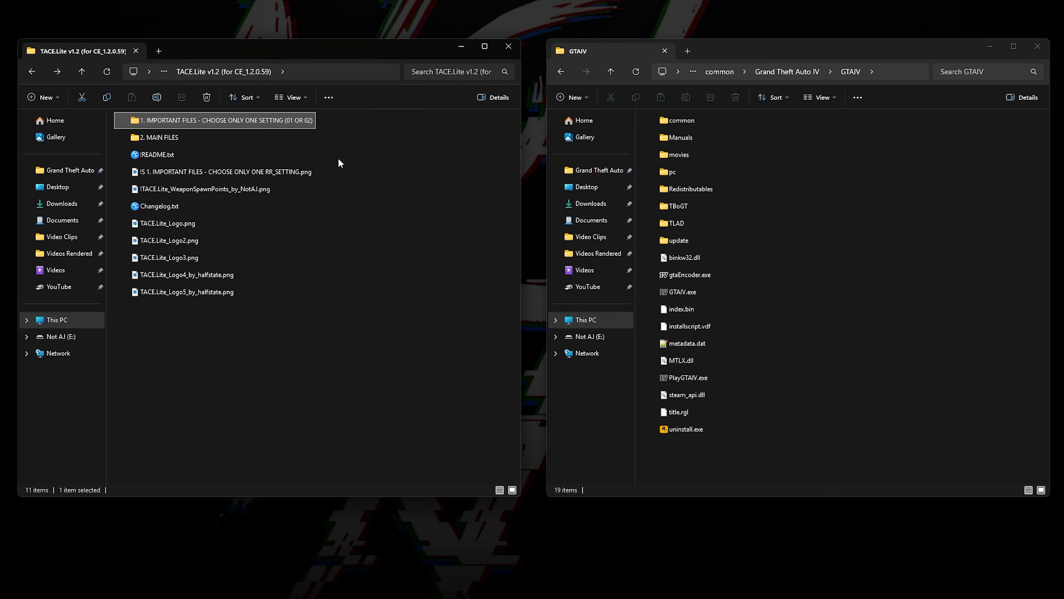
{"action": "double_click", "coordinate": [279, 136]}
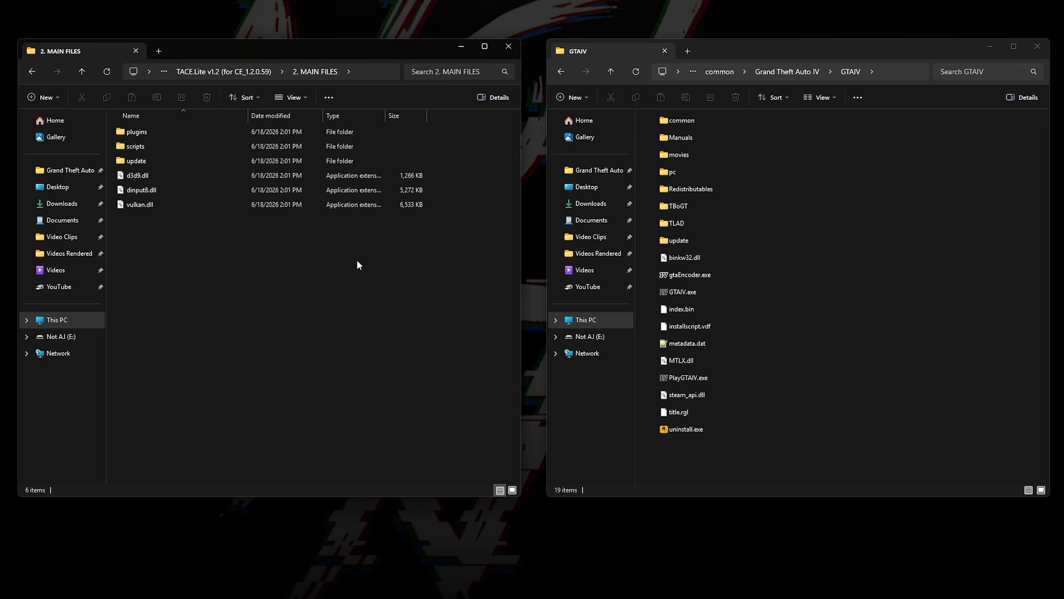
{"action": "key", "text": "ctrl+a"}
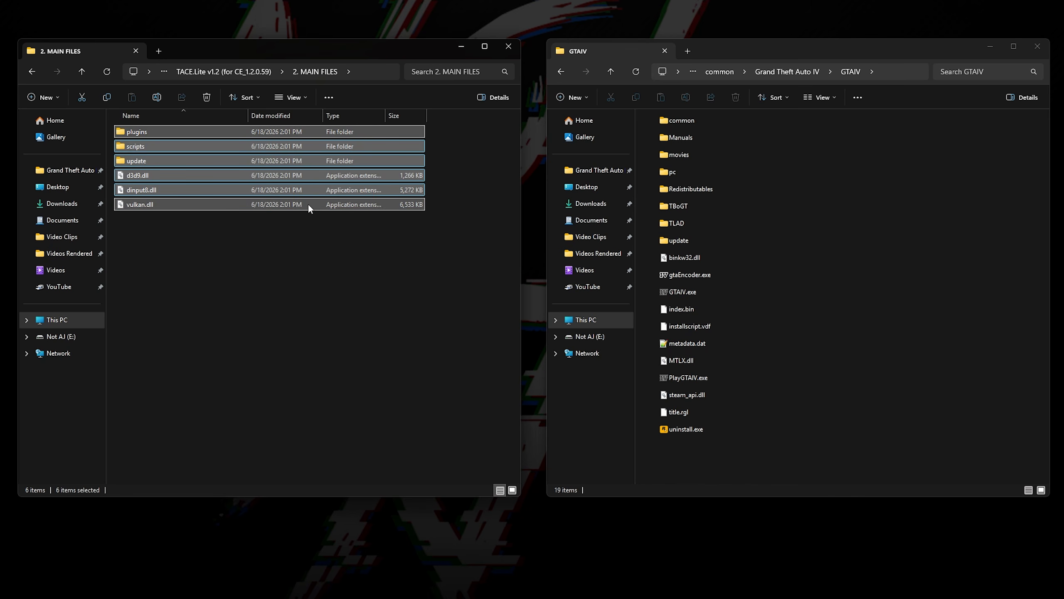
{"action": "left_click_drag", "start_coordinate": [308, 204], "coordinate": [841, 250]}
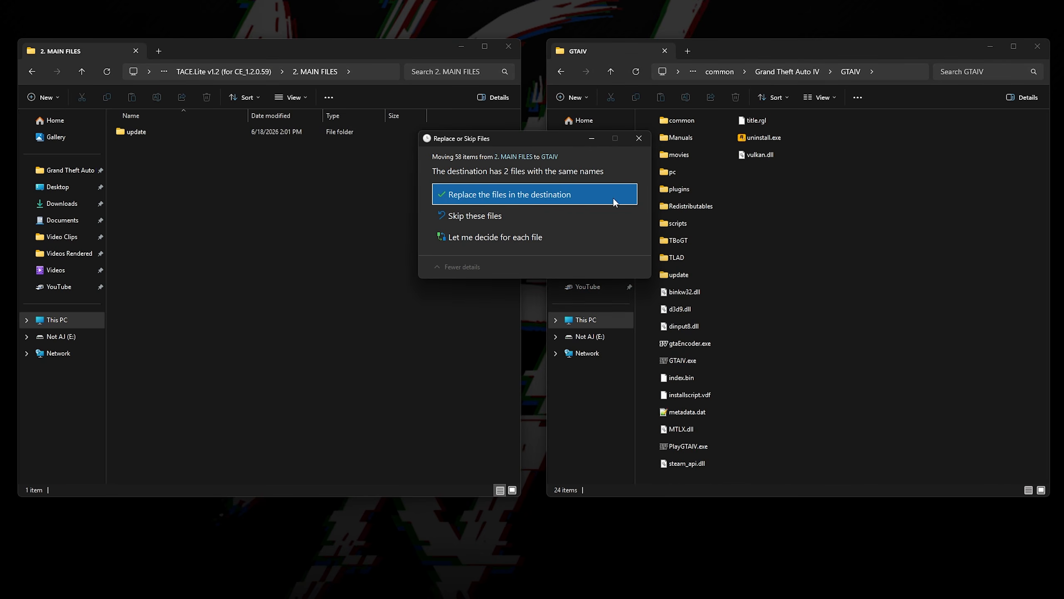
{"action": "left_click", "coordinate": [613, 197]}
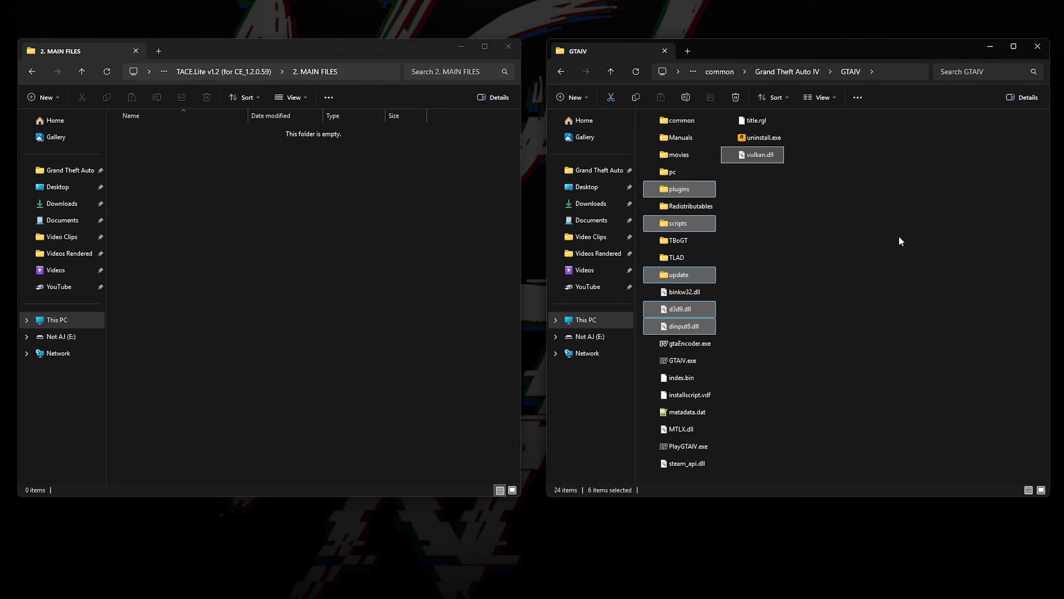
Step: Open the scripts folder in GTAIV and highlight the VehicleSpawnPoints and WeaponSpawnPoints .ini and .net.dll files
{"action": "double_click", "coordinate": [714, 222]}
{"action": "left_click", "coordinate": [718, 191]}
{"action": "left_click", "coordinate": [720, 204], "text": "ctrl"}
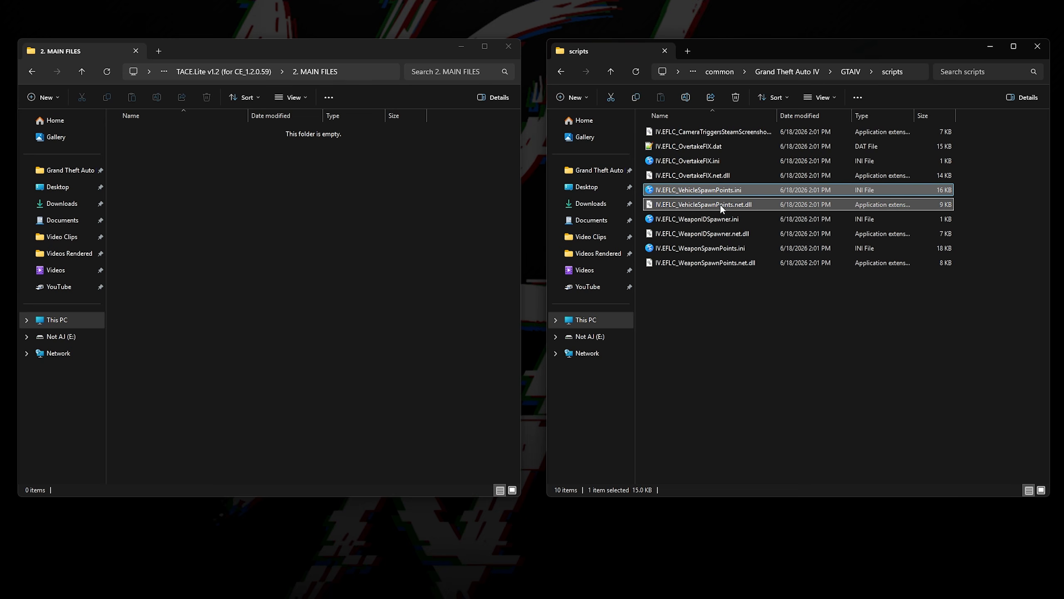
{"action": "left_click", "coordinate": [729, 249], "text": "ctrl"}
{"action": "left_click", "coordinate": [732, 263], "text": "ctrl"}
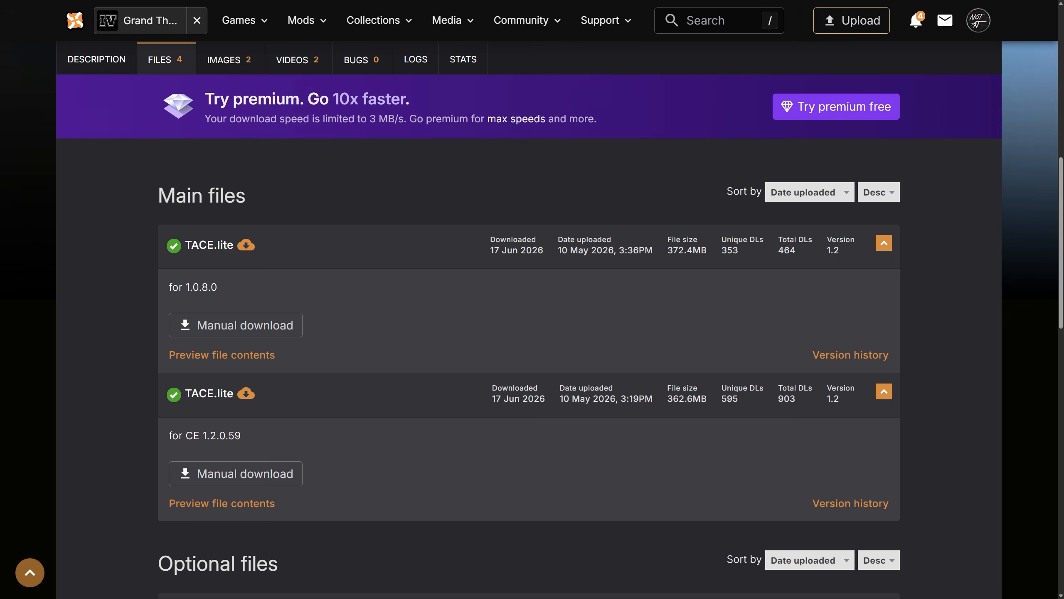
Step: Extract the ANIMATED WEAPONS 3.0 for TACE.Lite archive in Downloads and open its AW3 for TACE.Lite v1.12 folder
{"action": "scroll", "coordinate": [529, 319], "scroll_direction": "down", "scroll_amount": 10}
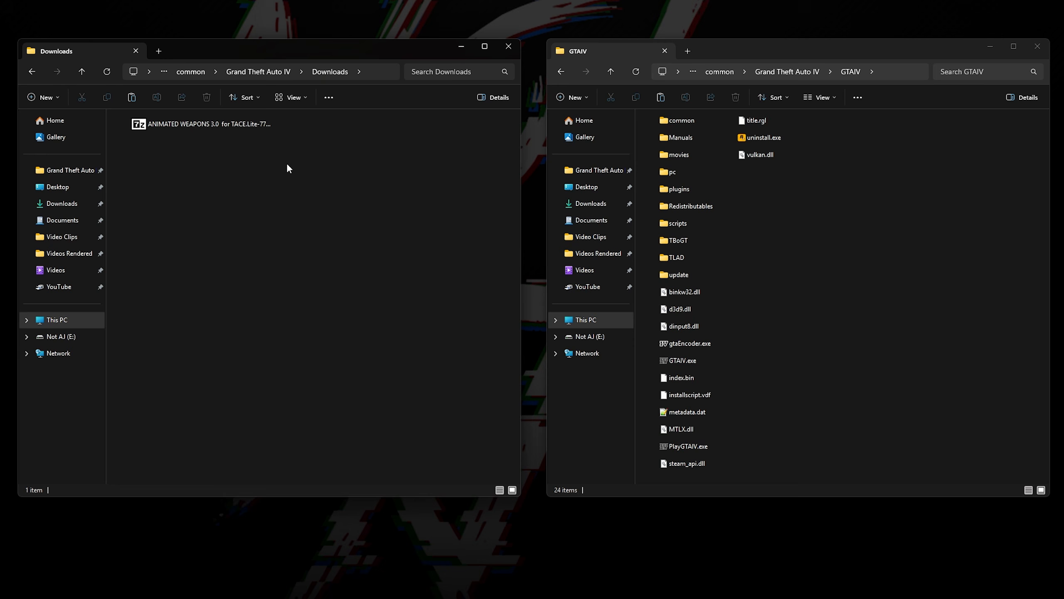
{"action": "key", "text": "ctrl+a"}
{"action": "left_click", "coordinate": [347, 99]}
{"action": "key", "text": "Return"}
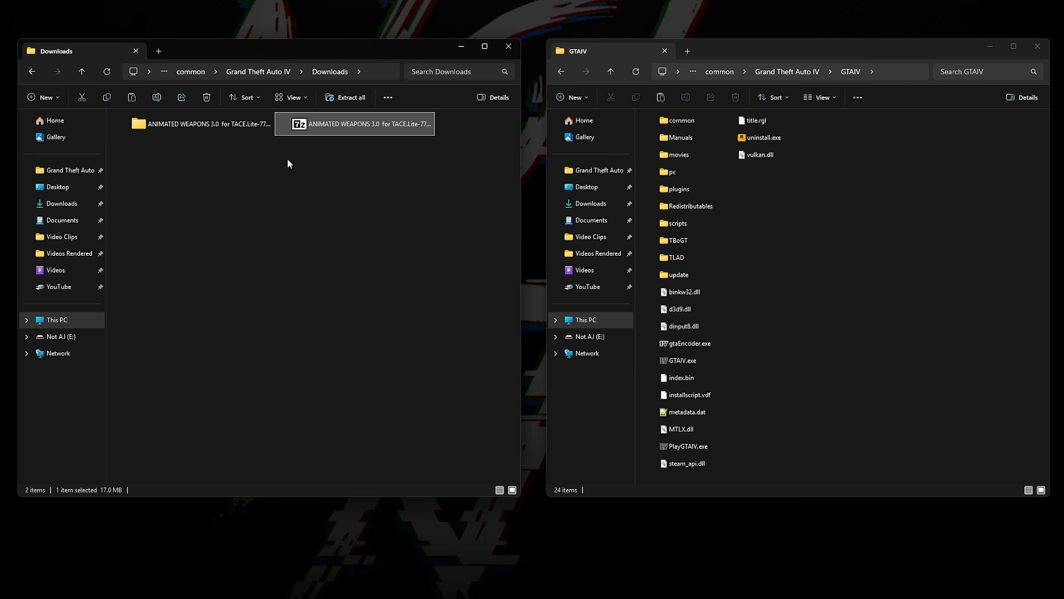
{"action": "double_click", "coordinate": [245, 127]}
{"action": "double_click", "coordinate": [246, 132]}
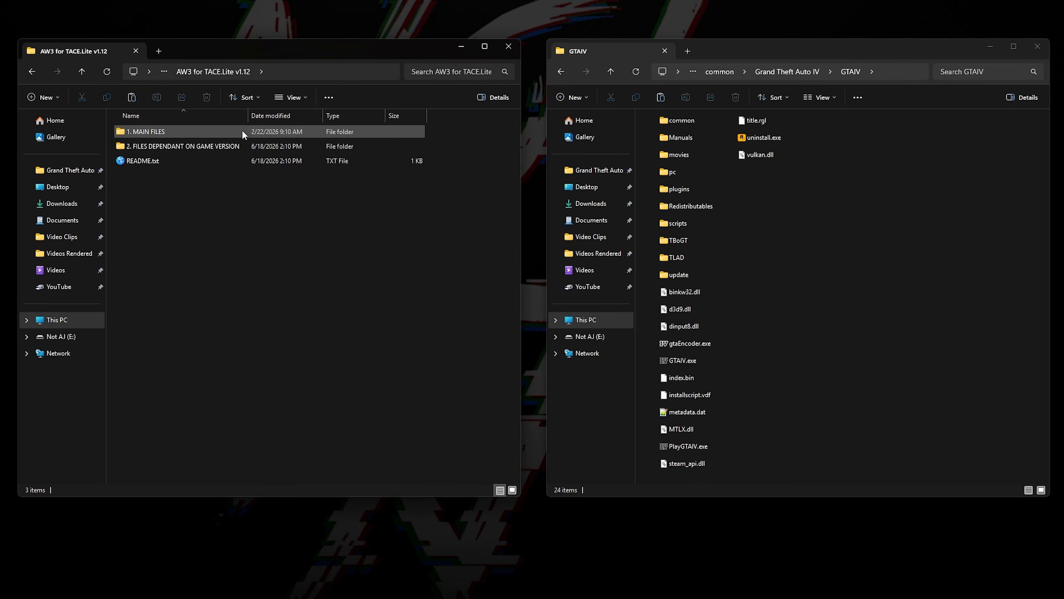
Step: Move the update folder from 1. MAIN FILES into the GTAIV folder, replacing files with the same names
{"action": "left_click", "coordinate": [215, 131]}
{"action": "double_click", "coordinate": [215, 132]}
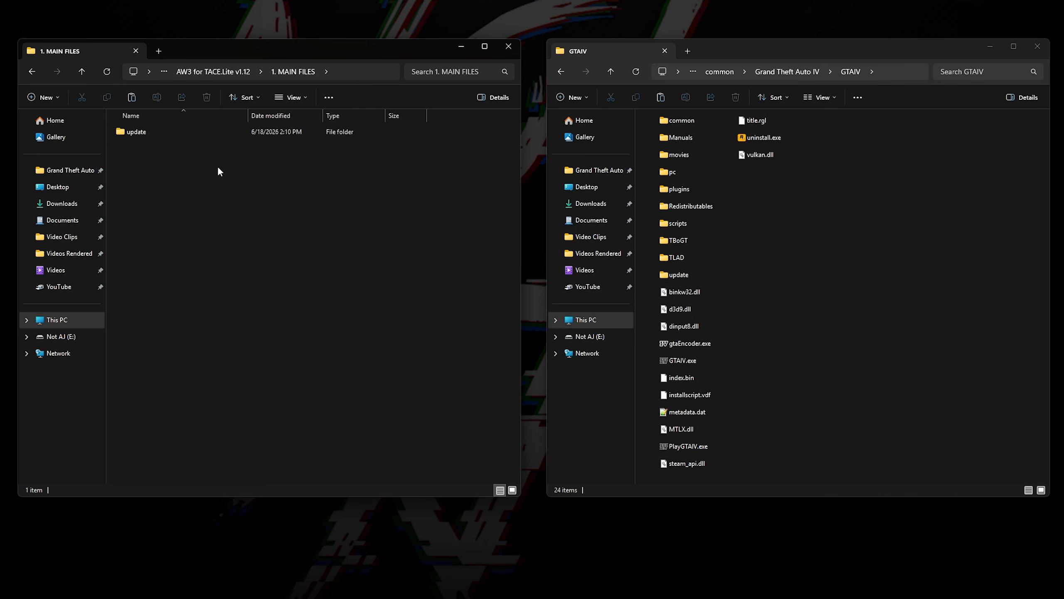
{"action": "left_click", "coordinate": [212, 133]}
{"action": "left_click_drag", "start_coordinate": [209, 133], "coordinate": [793, 233]}
{"action": "left_click", "coordinate": [621, 197]}
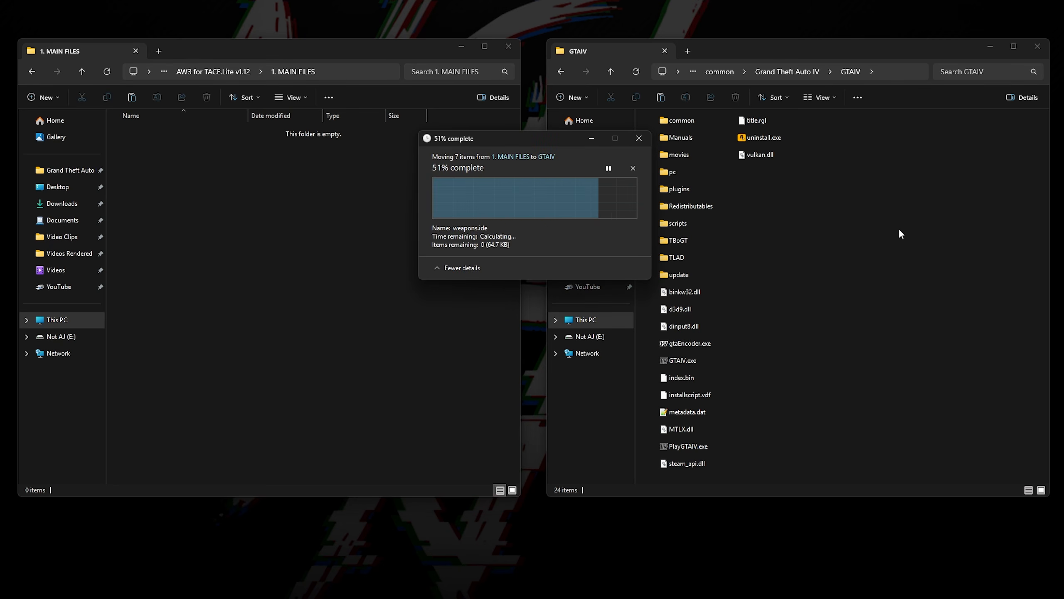
Step: Move the contents of FOR 1.2.0.59 in 2. FILES DEPENDANT ON GAME VERSION into the GTAIV folder
{"action": "key", "text": "alt+Left"}
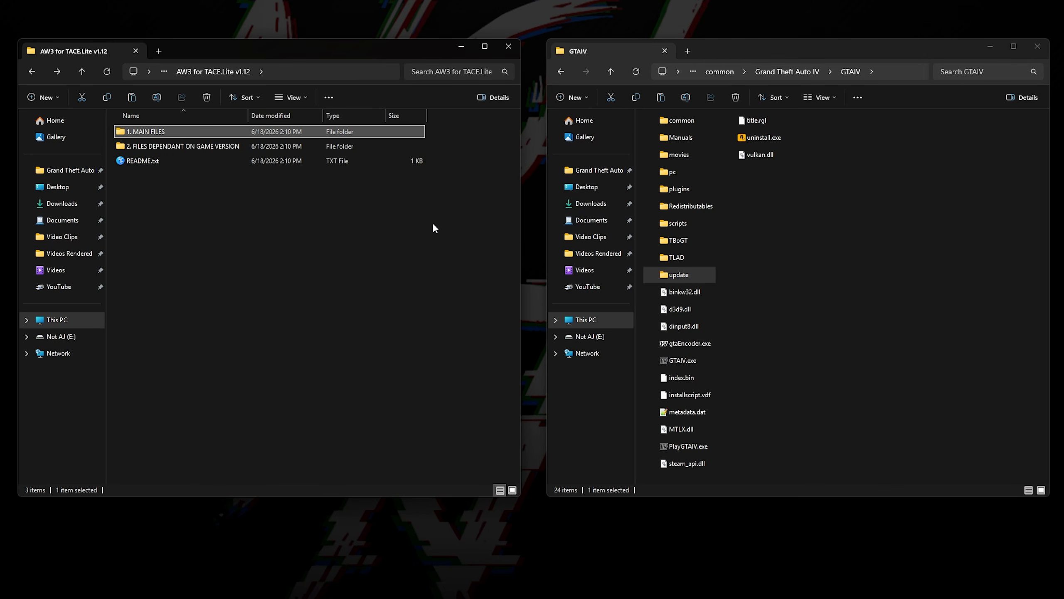
{"action": "left_click", "coordinate": [310, 145]}
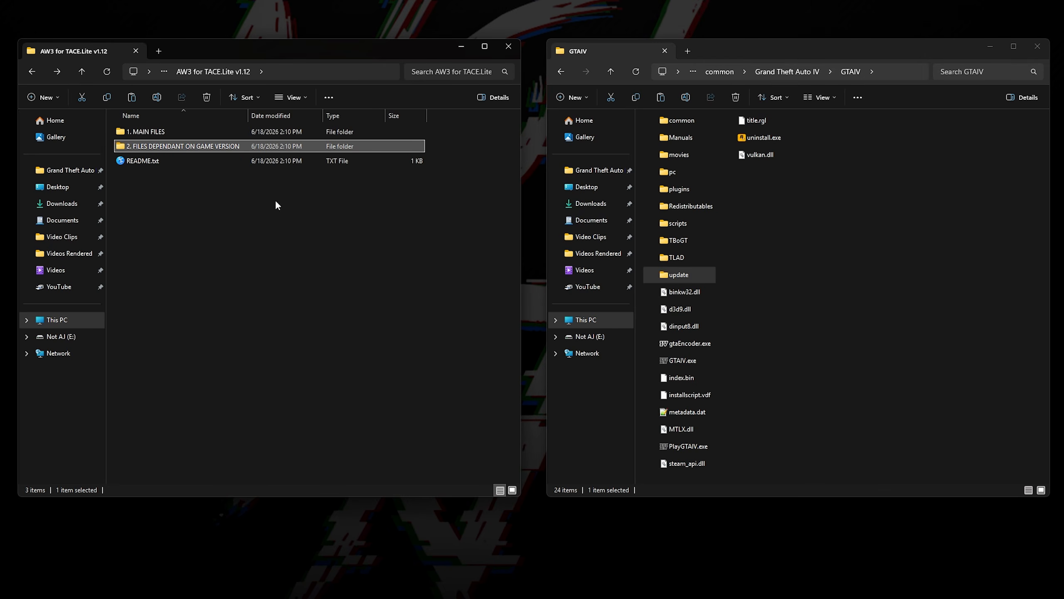
{"action": "double_click", "coordinate": [246, 146]}
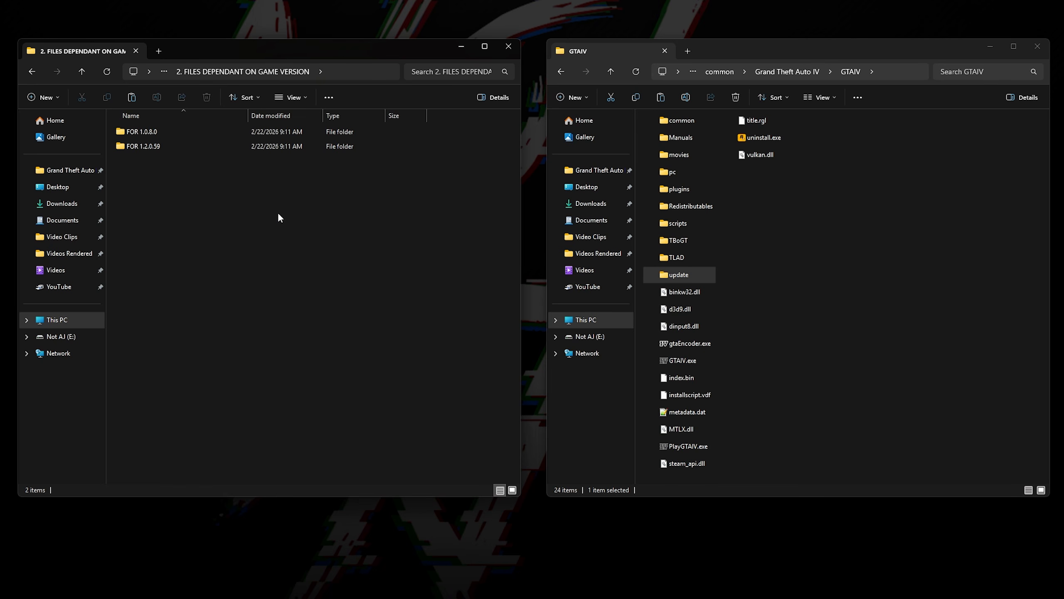
{"action": "left_click", "coordinate": [216, 132]}
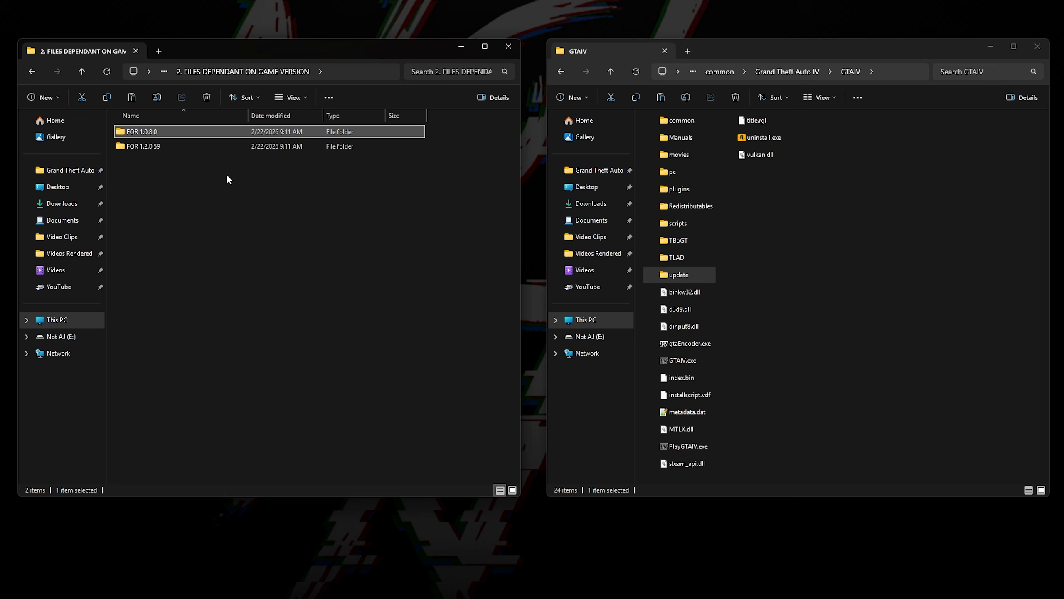
{"action": "left_click", "coordinate": [221, 149]}
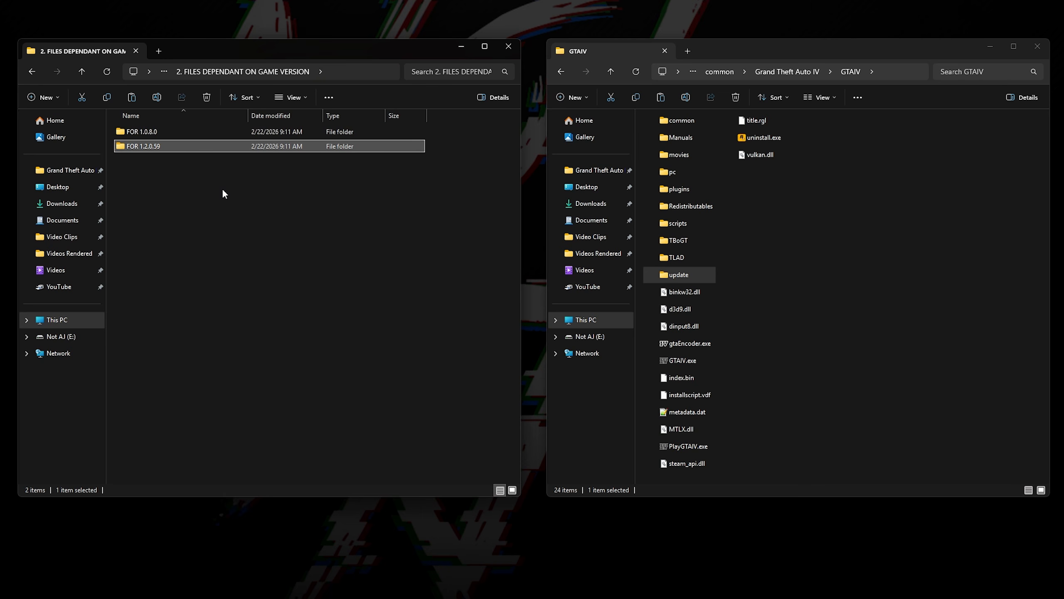
{"action": "double_click", "coordinate": [221, 146]}
{"action": "left_click_drag", "start_coordinate": [201, 136], "coordinate": [901, 224]}
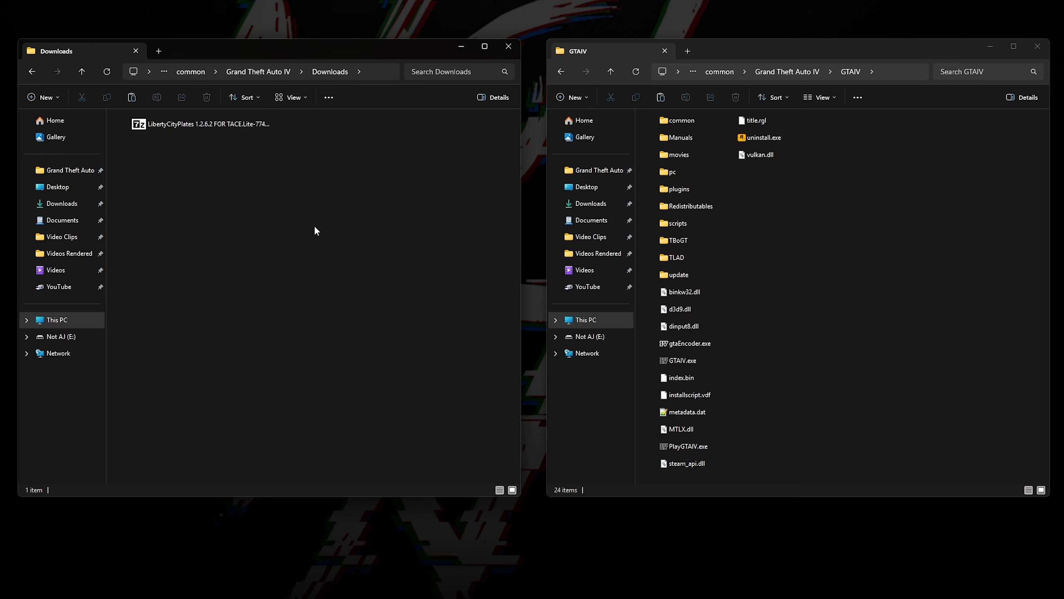
Step: Extract the LibertyCityPlates 1.2.6.2 FOR TACE.Lite archive in Downloads and open its LCP 1.2.6.2 for TACE.Lite v1.12 folder
{"action": "left_click", "coordinate": [202, 123]}
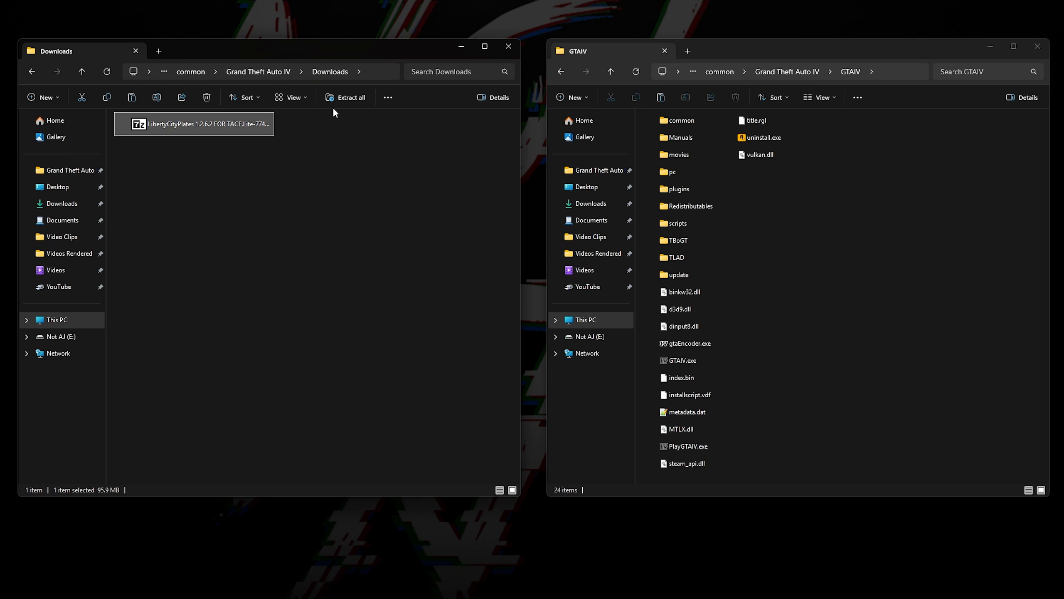
{"action": "left_click", "coordinate": [346, 97]}
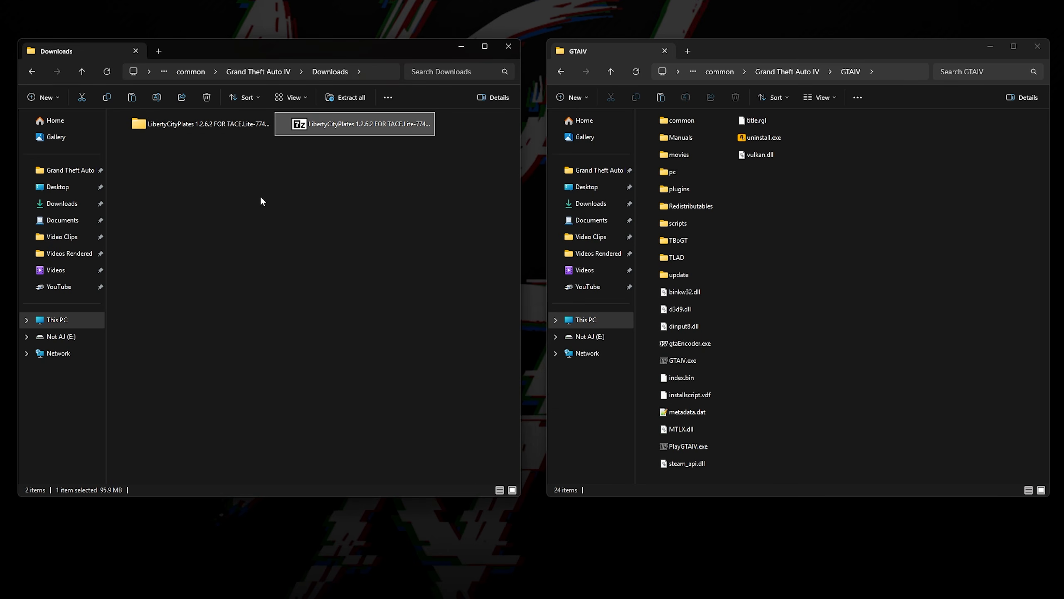
{"action": "double_click", "coordinate": [228, 125]}
{"action": "double_click", "coordinate": [228, 130]}
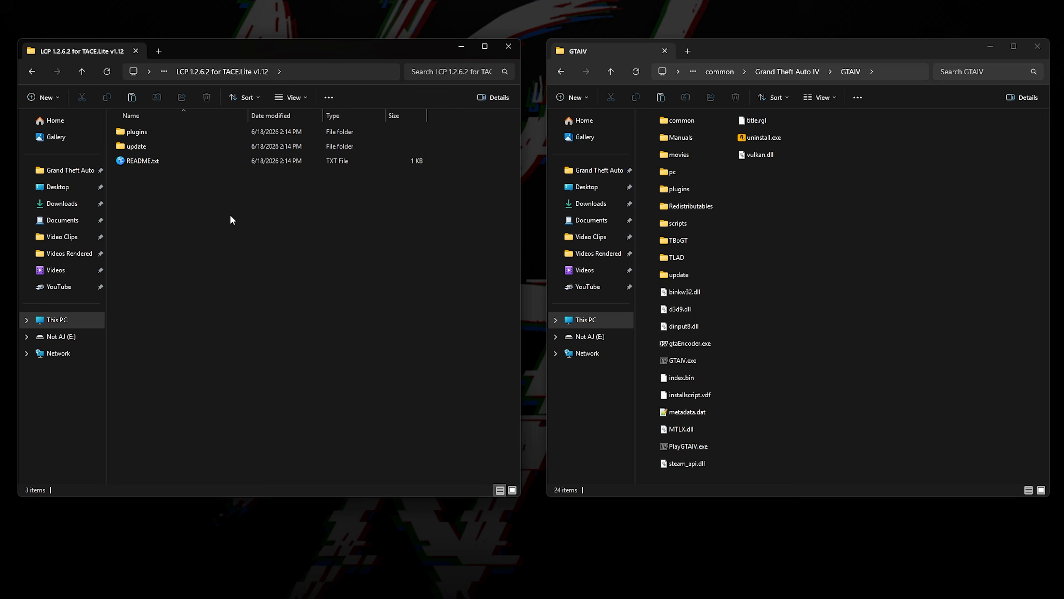
Step: Move the Liberty City Plates plugins and update folders into the GTAIV folder, replacing the files in the destination
{"action": "left_click", "coordinate": [190, 135]}
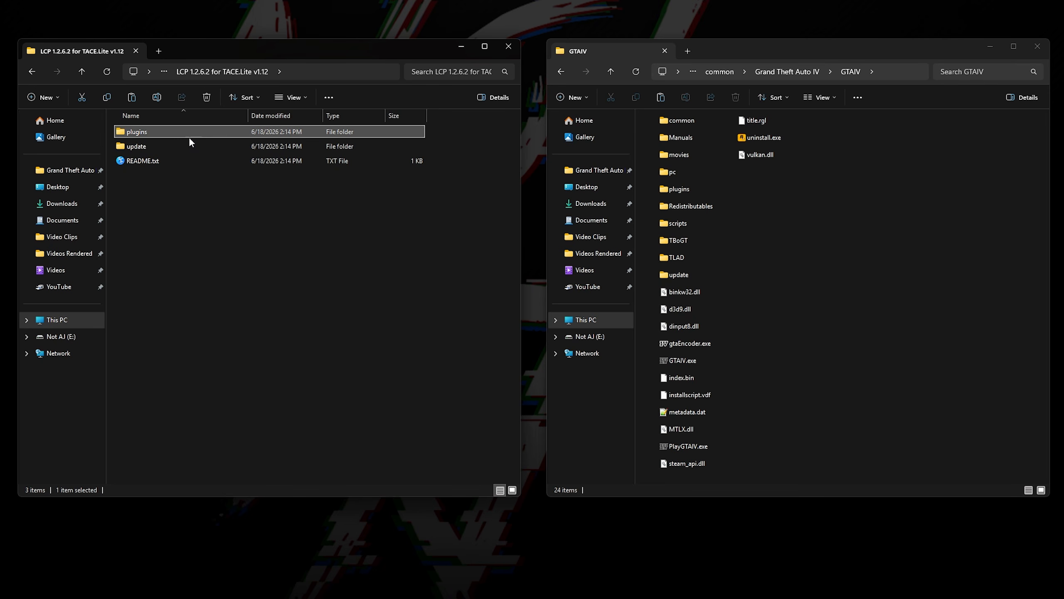
{"action": "left_click_drag", "start_coordinate": [191, 132], "coordinate": [855, 223]}
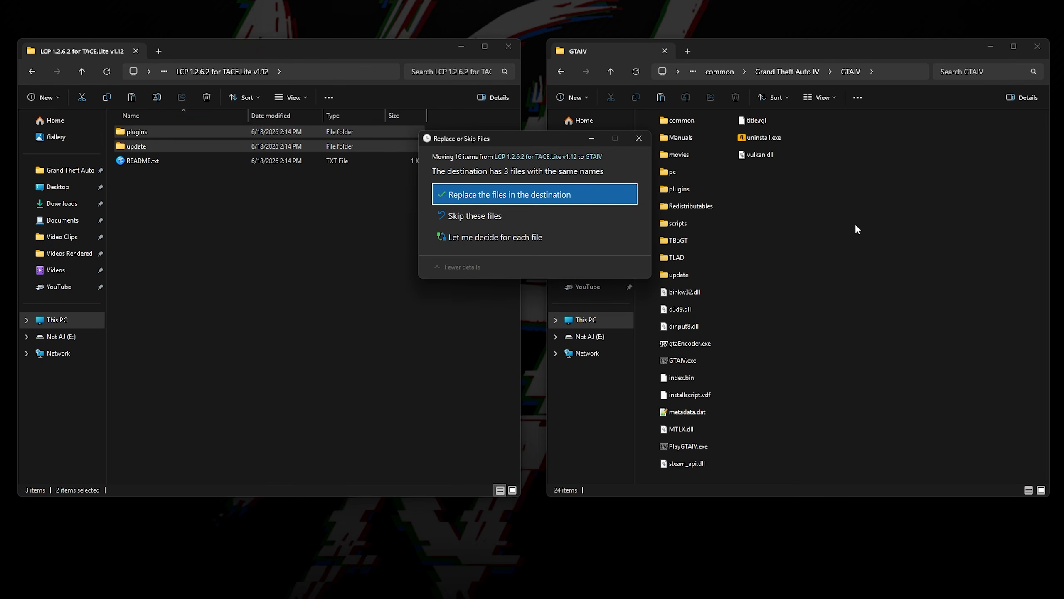
{"action": "left_click", "coordinate": [633, 195]}
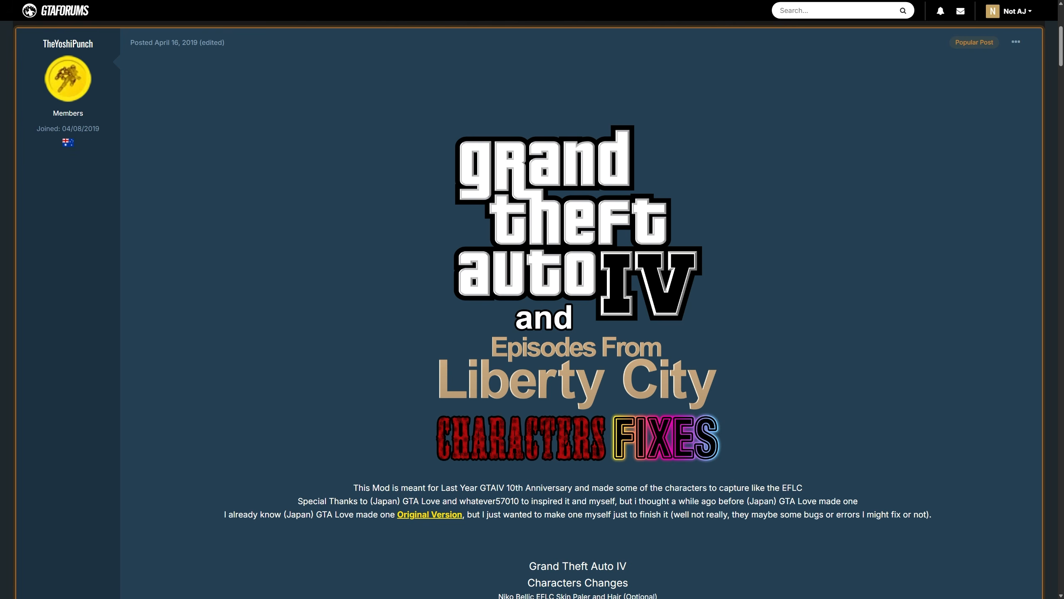
Step: Extract the GTAIV Trilogy Characters Fixes archive in Downloads and open the GTAIV folder inside GTAIV and EFLC Characters Fixes
{"action": "scroll", "coordinate": [529, 310], "scroll_direction": "down", "scroll_amount": 15}
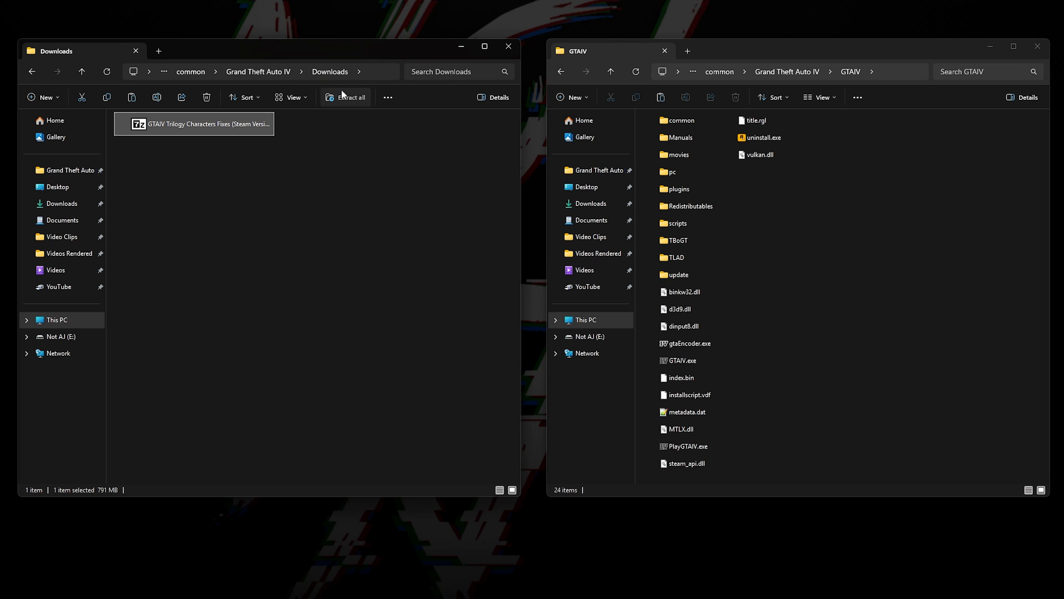
{"action": "left_click", "coordinate": [341, 94]}
{"action": "key", "text": "Return"}
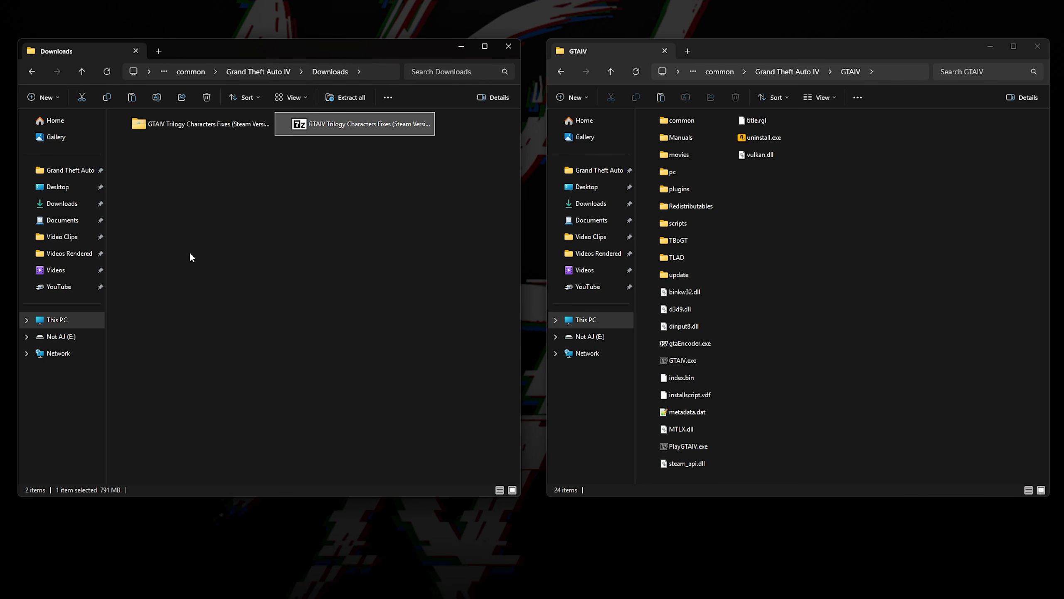
{"action": "double_click", "coordinate": [232, 125]}
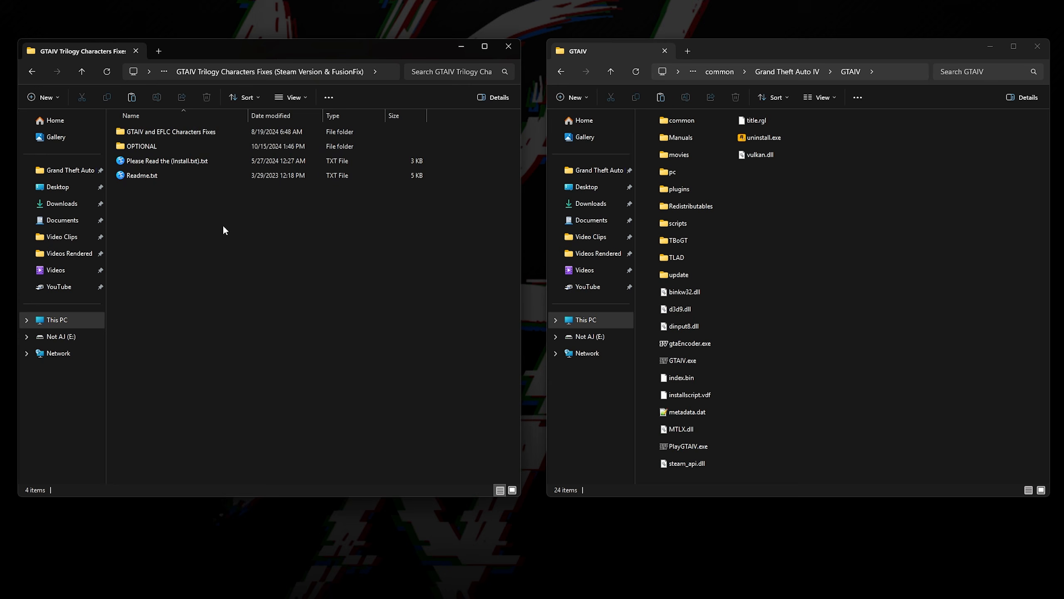
{"action": "double_click", "coordinate": [227, 131]}
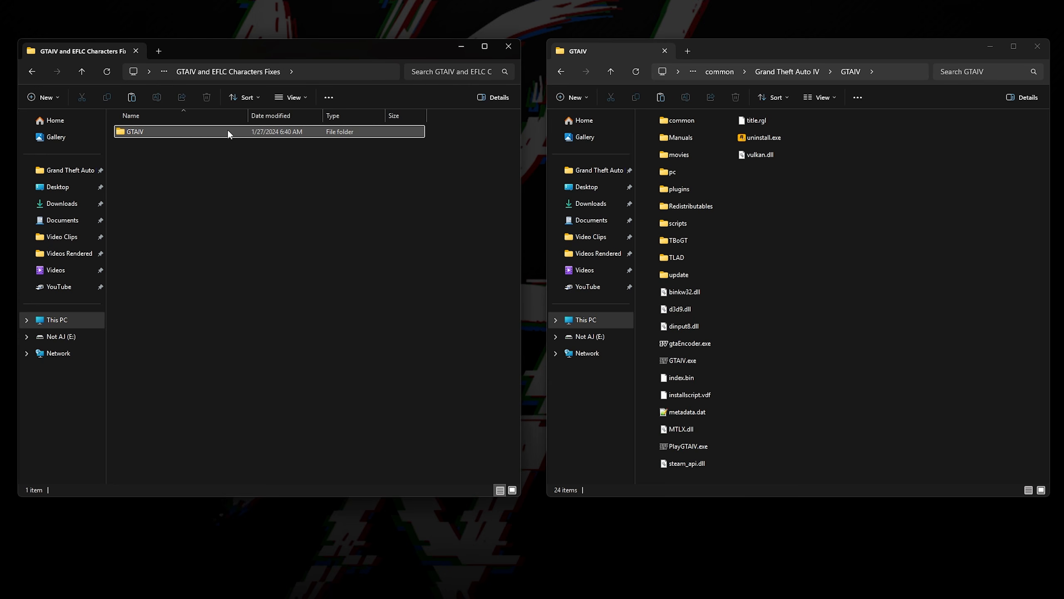
{"action": "double_click", "coordinate": [228, 131]}
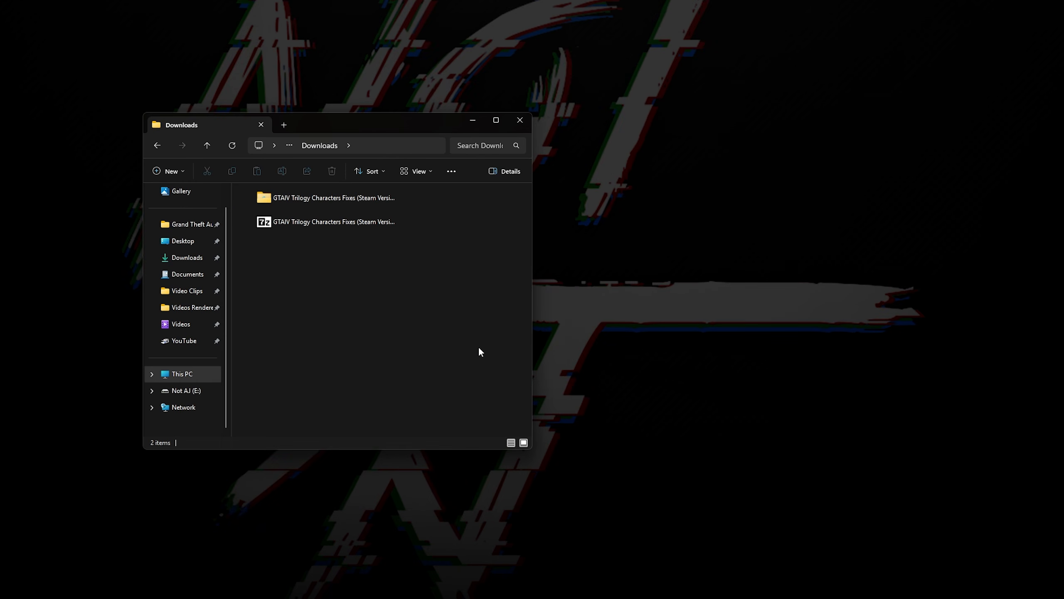
Step: Create two new folders in Downloads named Folder A and Folder B
{"action": "key", "text": "ctrl+shift+n"}
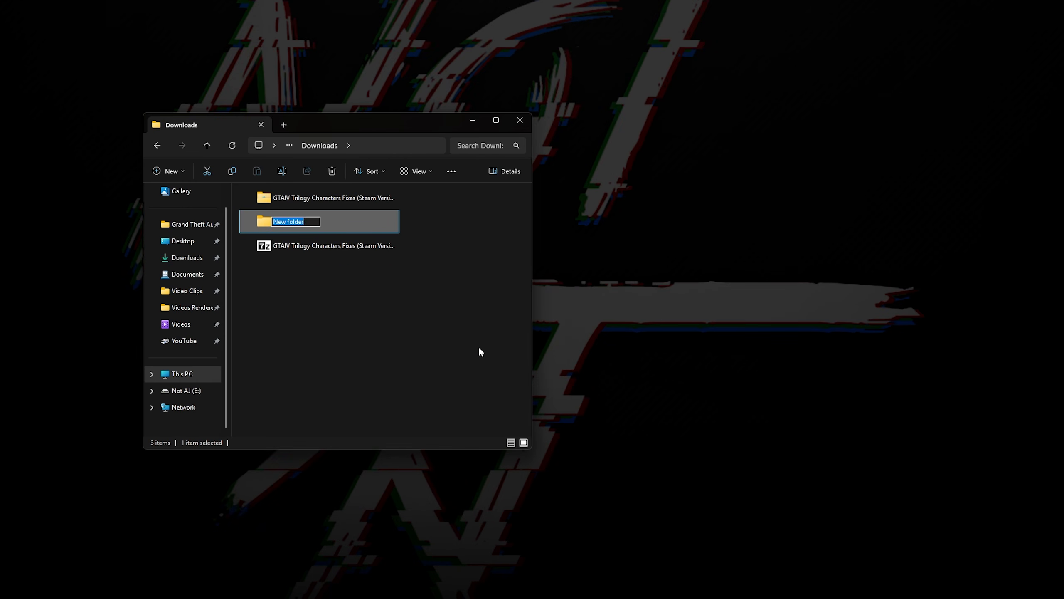
{"action": "type", "text": "Folder A"}
{"action": "key", "text": "Return"}
{"action": "key", "text": "ctrl+shift+n"}
{"action": "type", "text": "Folder A"}
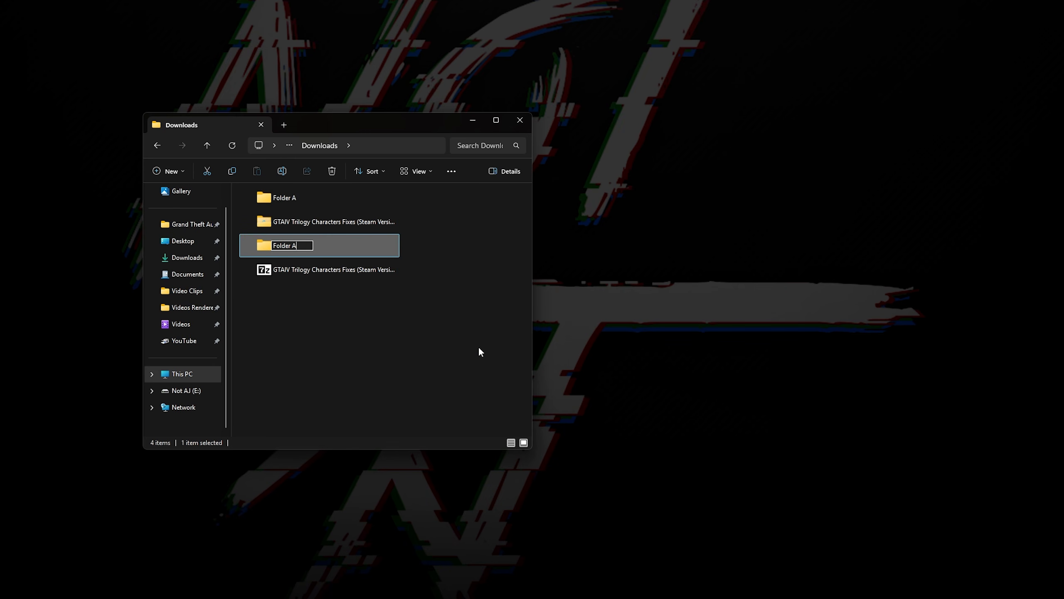
{"action": "key", "text": "BackSpace"}
{"action": "type", "text": "B"}
{"action": "key", "text": "Return"}
{"action": "left_click", "coordinate": [481, 351]}
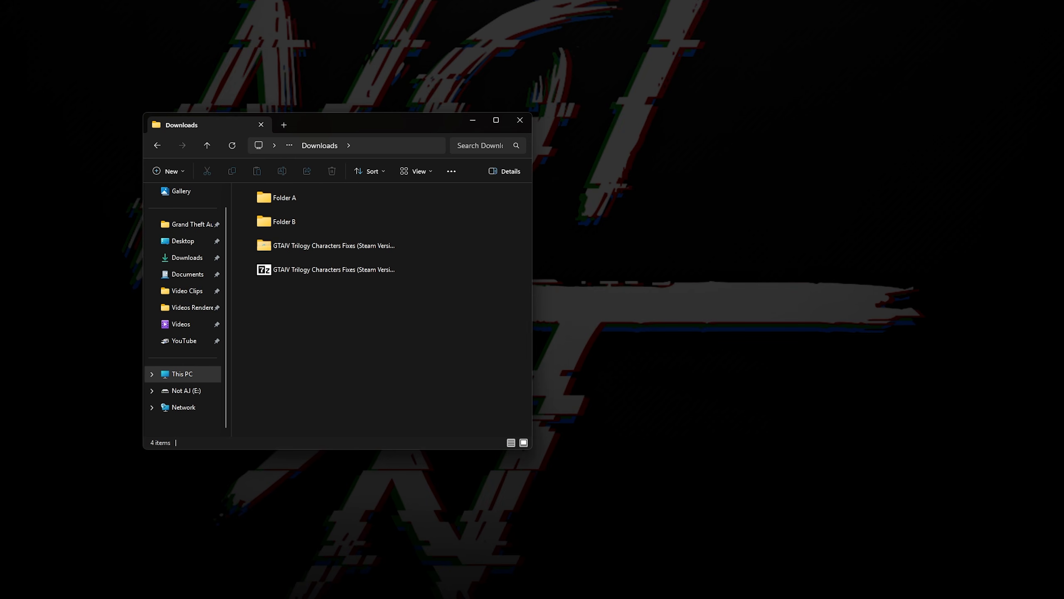
Step: Switch to OpenIV and open the playerped.rpf archive in update/pc/models/cdimages
{"action": "left_click", "coordinate": [549, 595]}
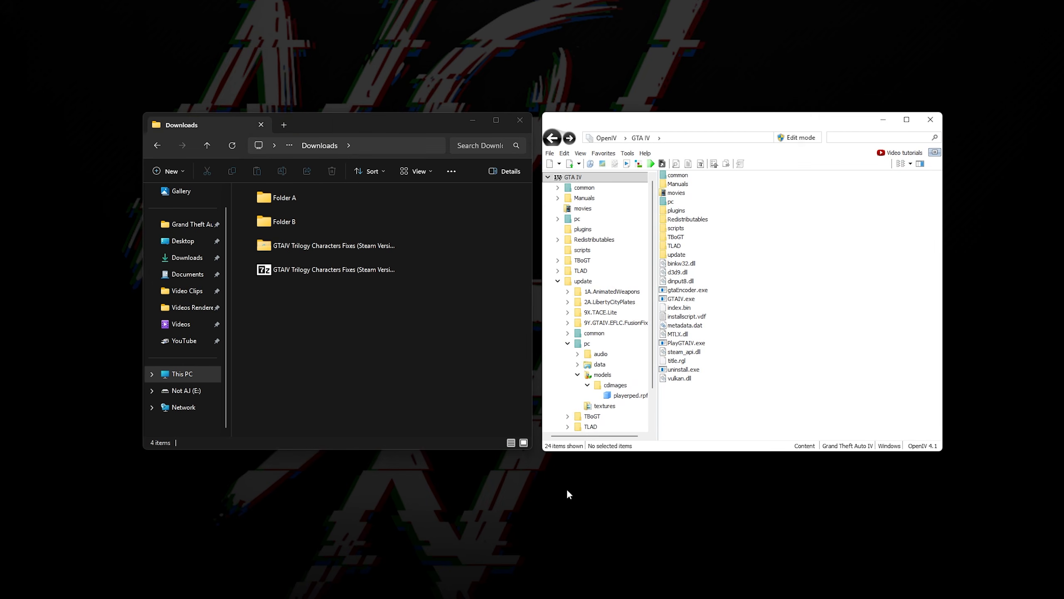
{"action": "double_click", "coordinate": [715, 255]}
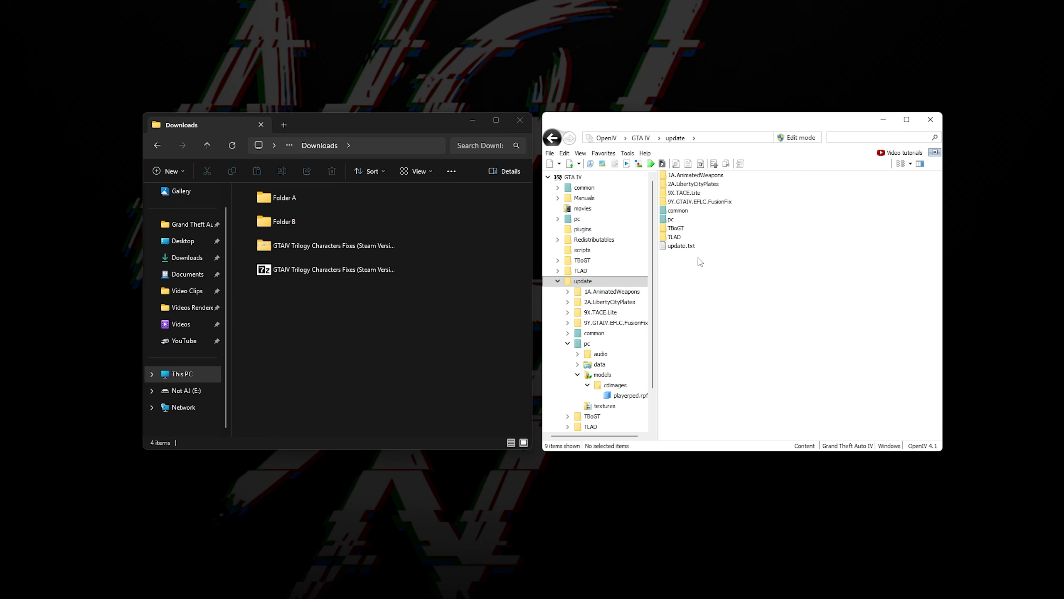
{"action": "double_click", "coordinate": [690, 219]}
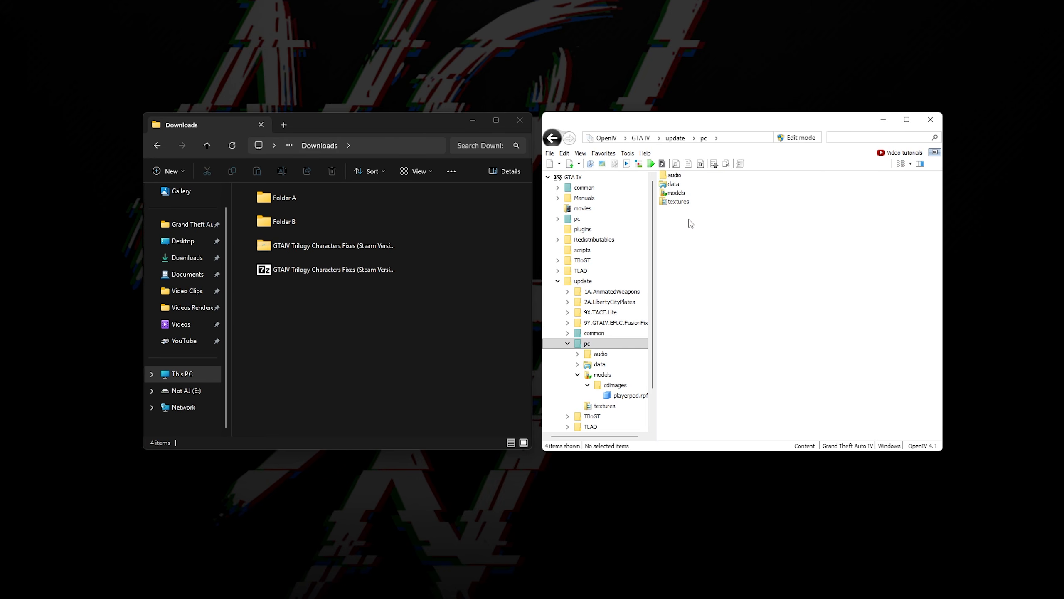
{"action": "double_click", "coordinate": [687, 193]}
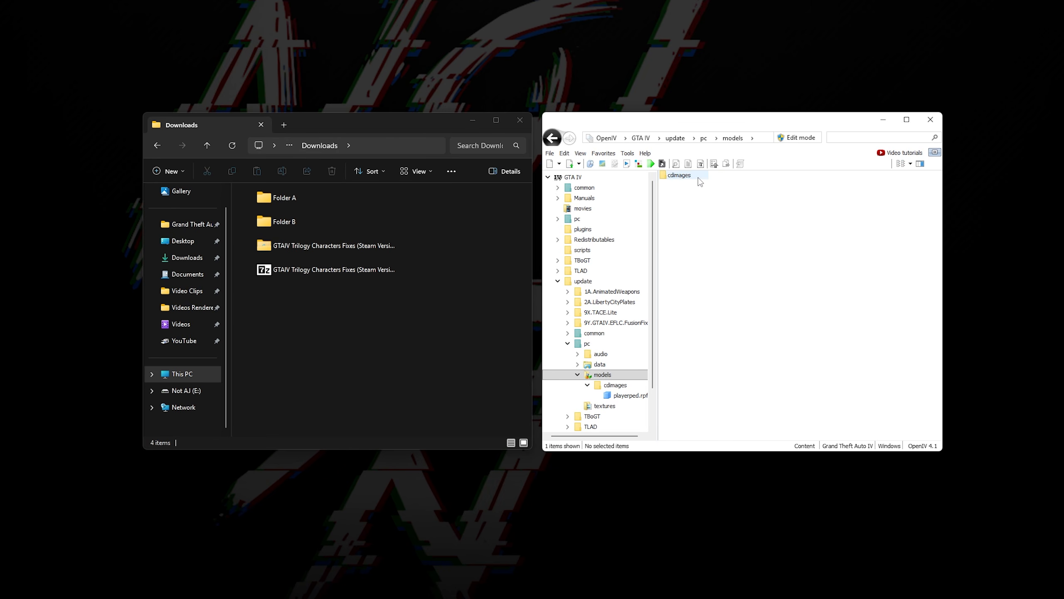
{"action": "double_click", "coordinate": [695, 176]}
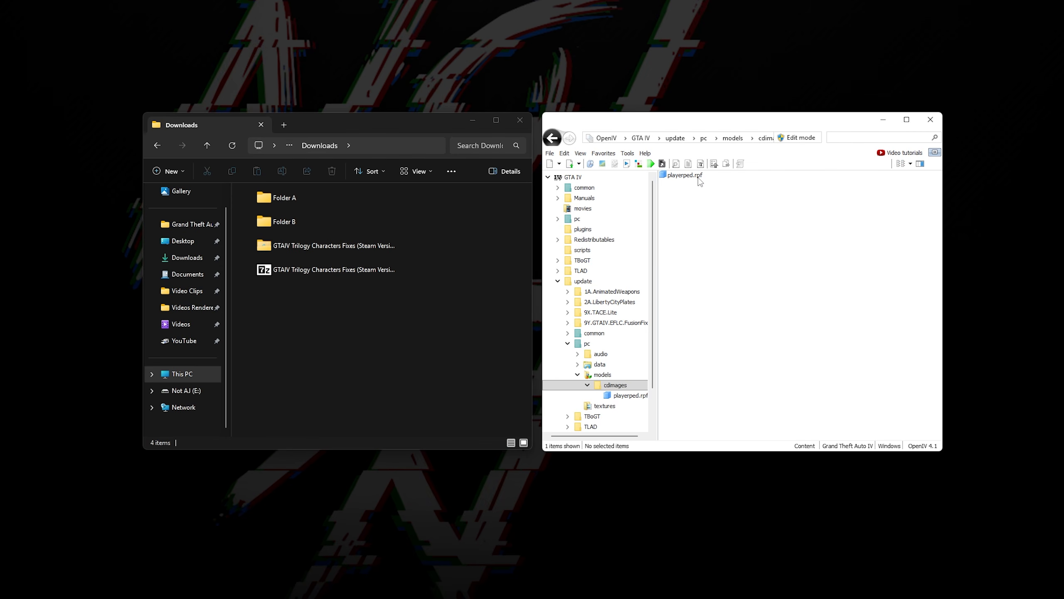
{"action": "double_click", "coordinate": [699, 177]}
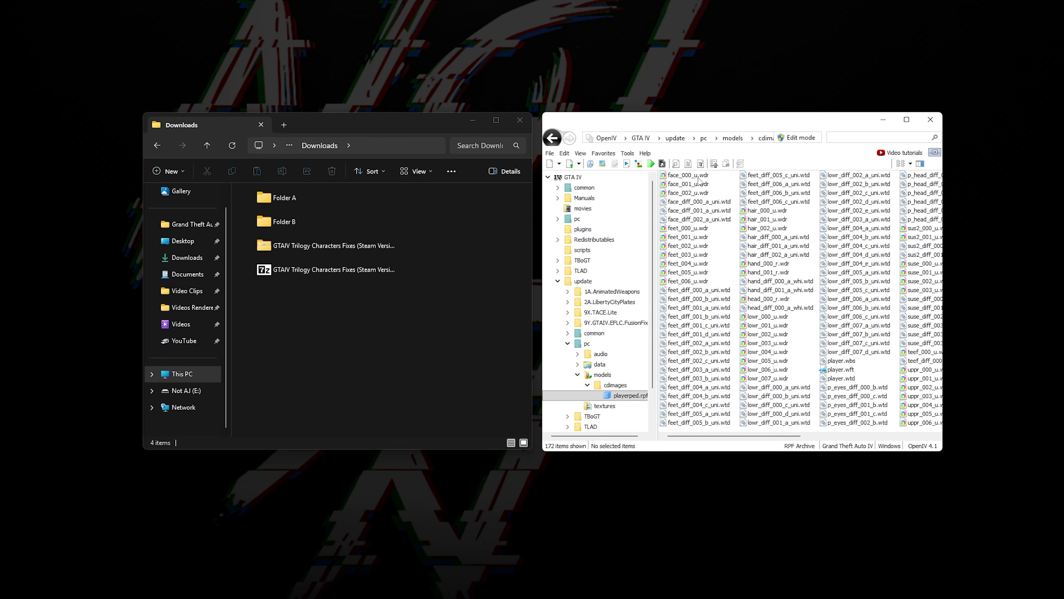
Step: Extract the three face .wdr models and three face_diff .wtd textures from playerped.rpf into Folder A
{"action": "left_click", "coordinate": [699, 178]}
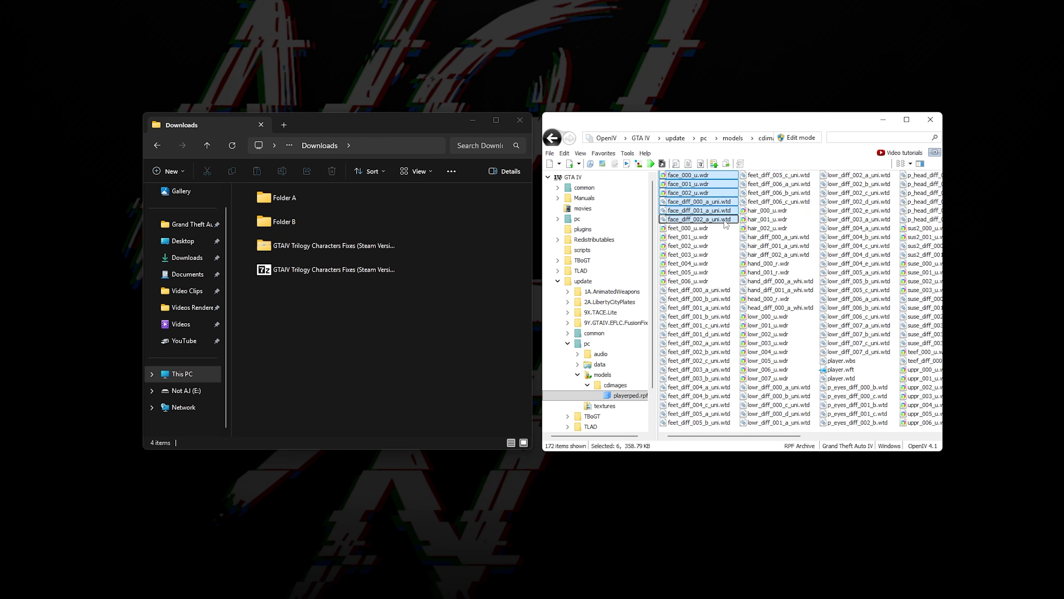
{"action": "left_click_drag", "start_coordinate": [727, 226], "coordinate": [342, 205]}
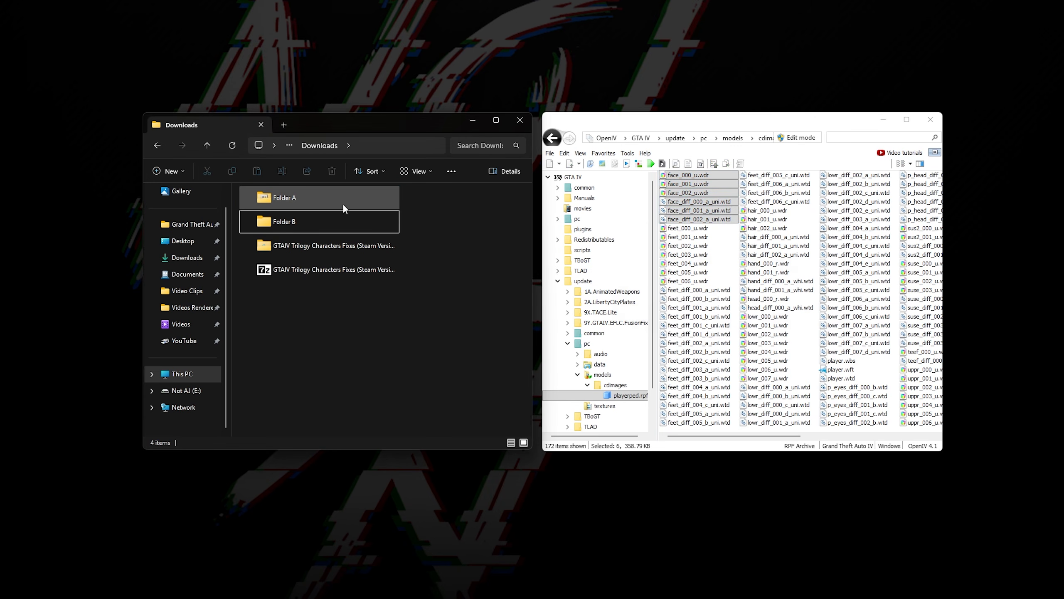
{"action": "left_click", "coordinate": [705, 227]}
Step: Extract the three face .wdr models and three face_diff .wtd textures from update/TLAD/pc/models/cdimages/playerped.rpf into Folder B
{"action": "key", "text": "alt+Left"}
{"action": "key", "text": "alt+Left"}
{"action": "key", "text": "alt+Left"}
{"action": "key", "text": "alt+Left"}
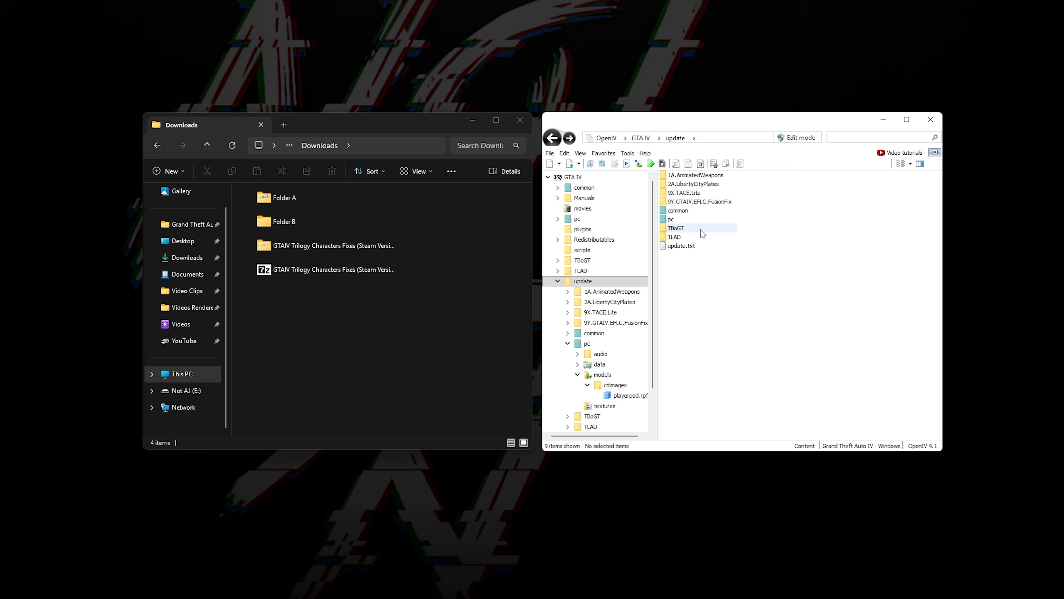
{"action": "double_click", "coordinate": [675, 236]}
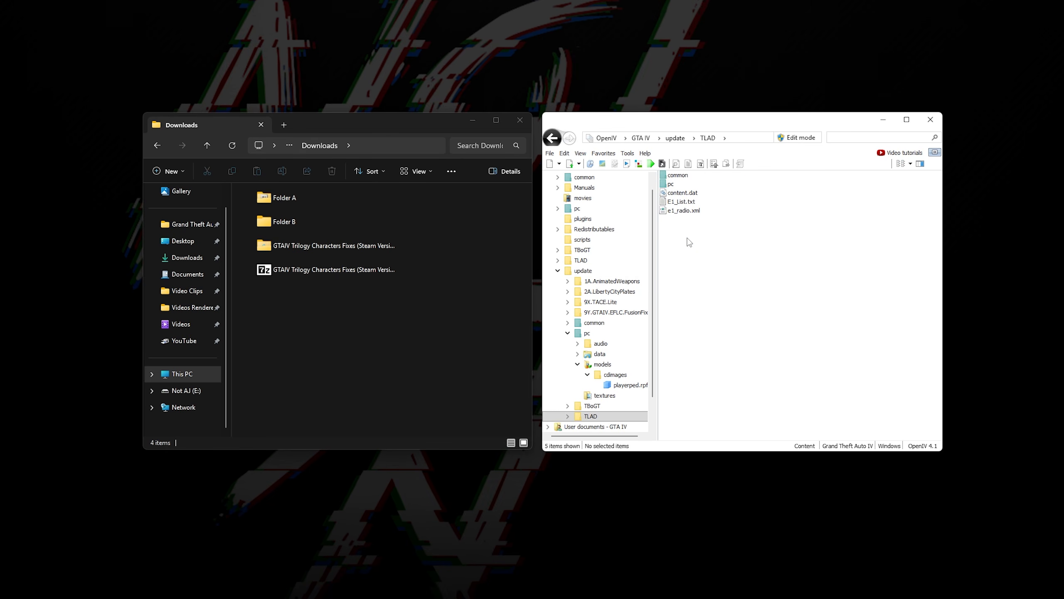
{"action": "double_click", "coordinate": [671, 184]}
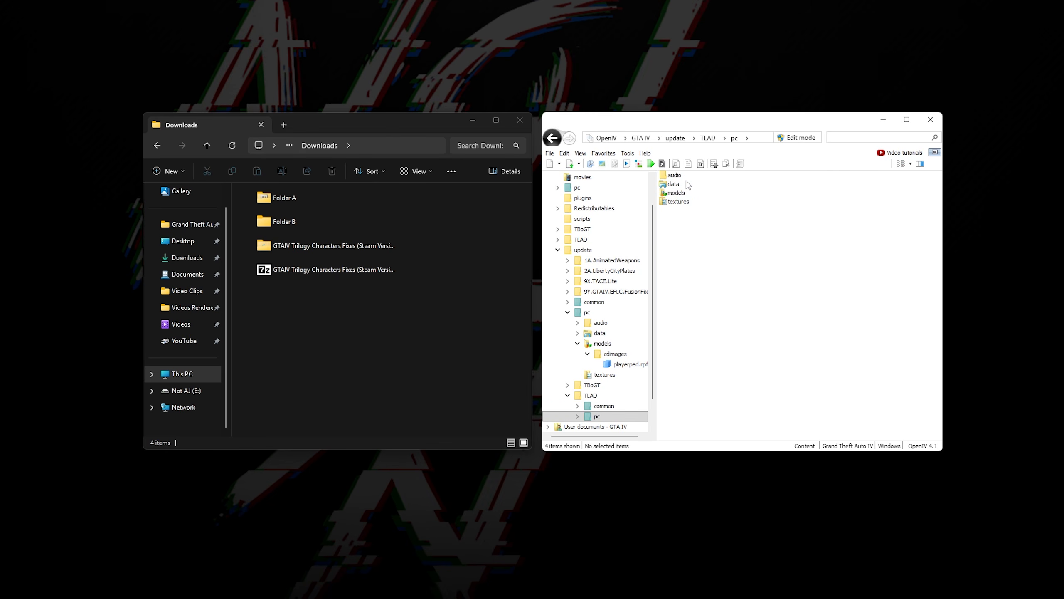
{"action": "double_click", "coordinate": [684, 192]}
{"action": "double_click", "coordinate": [687, 176]}
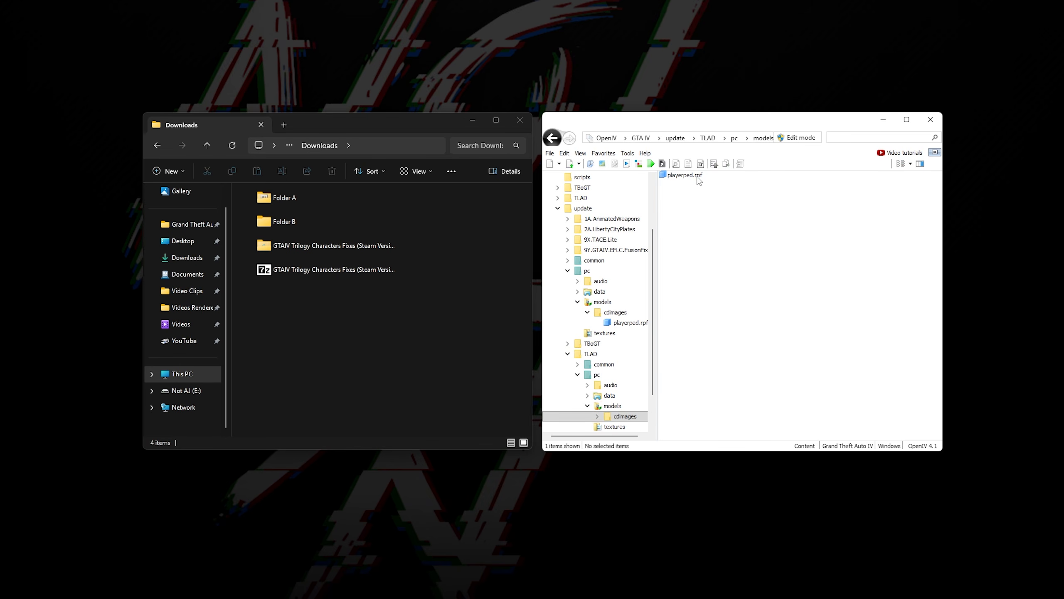
{"action": "double_click", "coordinate": [685, 176]}
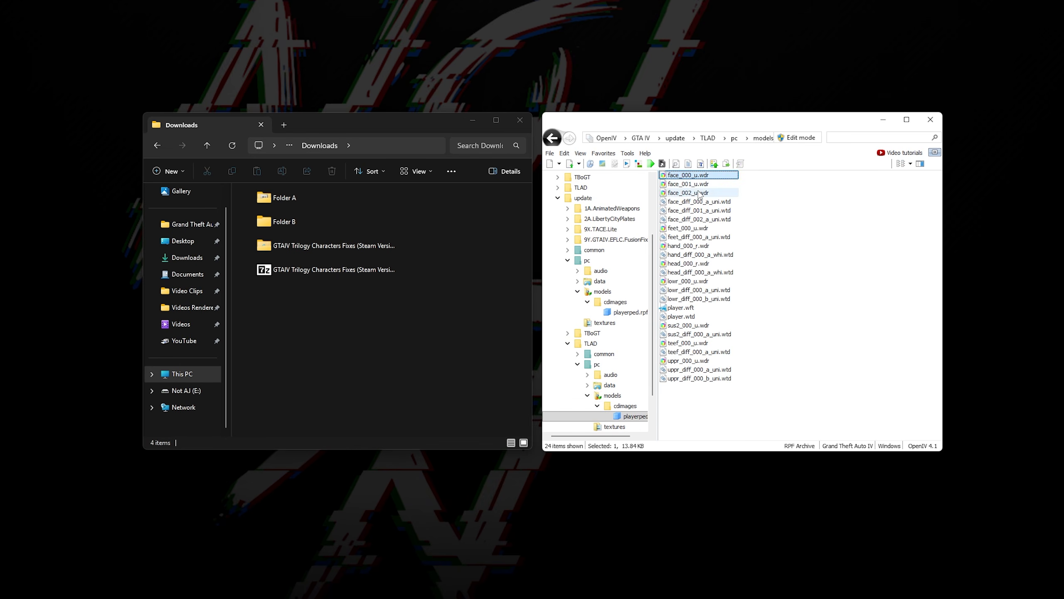
{"action": "left_click", "coordinate": [708, 219], "text": "shift"}
{"action": "left_click_drag", "start_coordinate": [721, 220], "coordinate": [365, 220]}
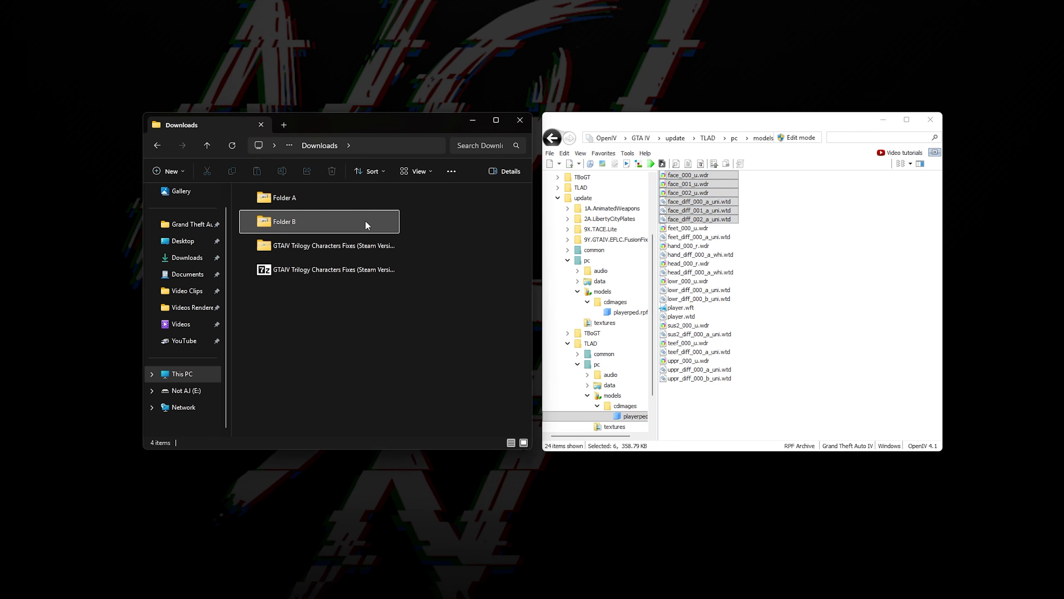
Step: Return OpenIV to the GTA IV root and, in File Explorer, move the fixes' update folder into the game's GTAIV folder, replacing existing files
{"action": "left_click", "coordinate": [472, 120]}
{"action": "left_click", "coordinate": [641, 138]}
{"action": "left_click", "coordinate": [882, 120]}
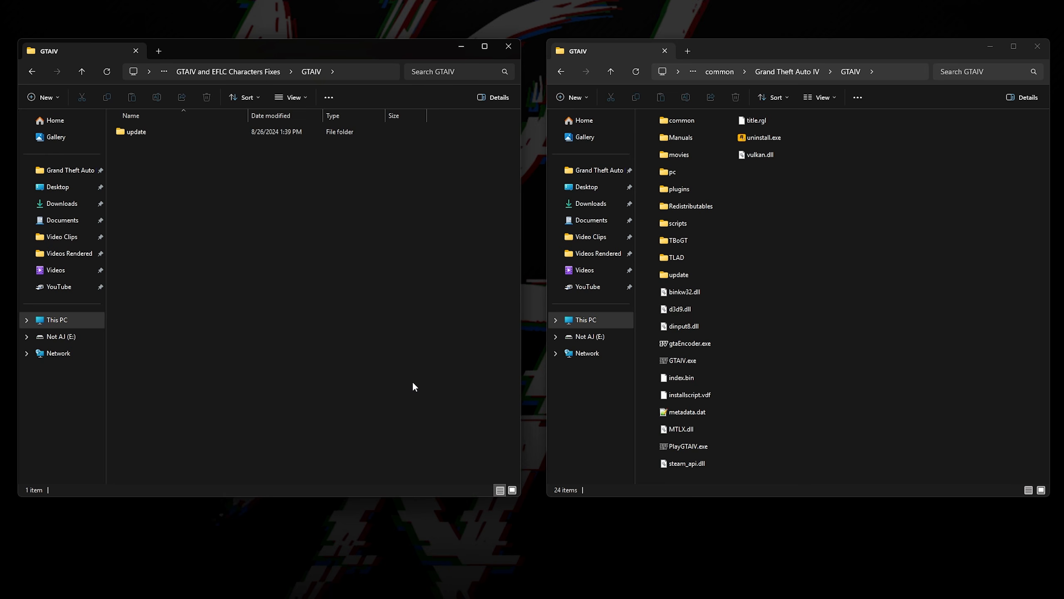
{"action": "left_click", "coordinate": [254, 133]}
{"action": "left_click_drag", "start_coordinate": [233, 134], "coordinate": [867, 237]}
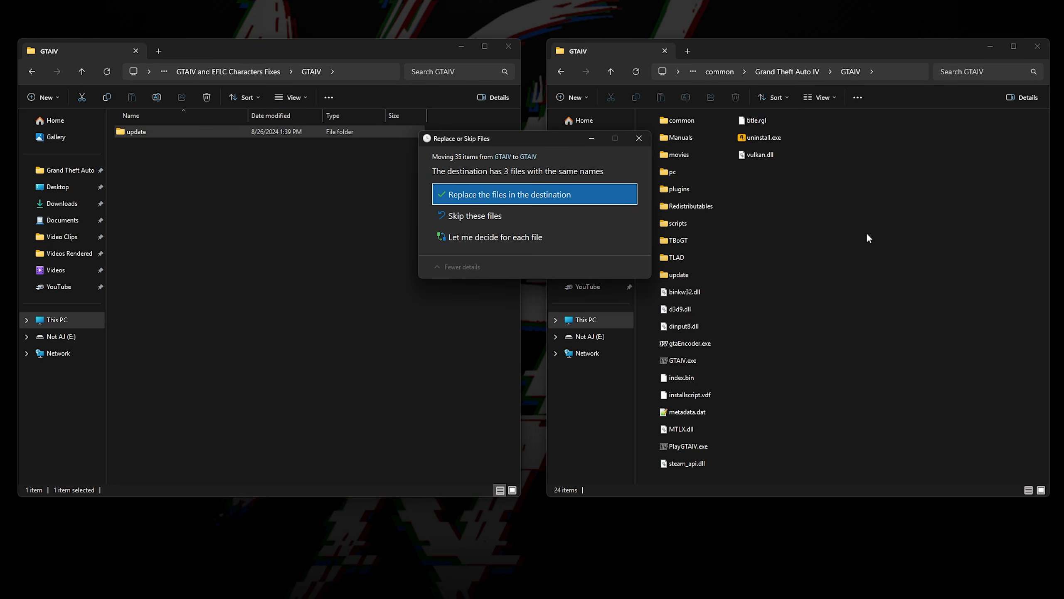
{"action": "left_click", "coordinate": [607, 194]}
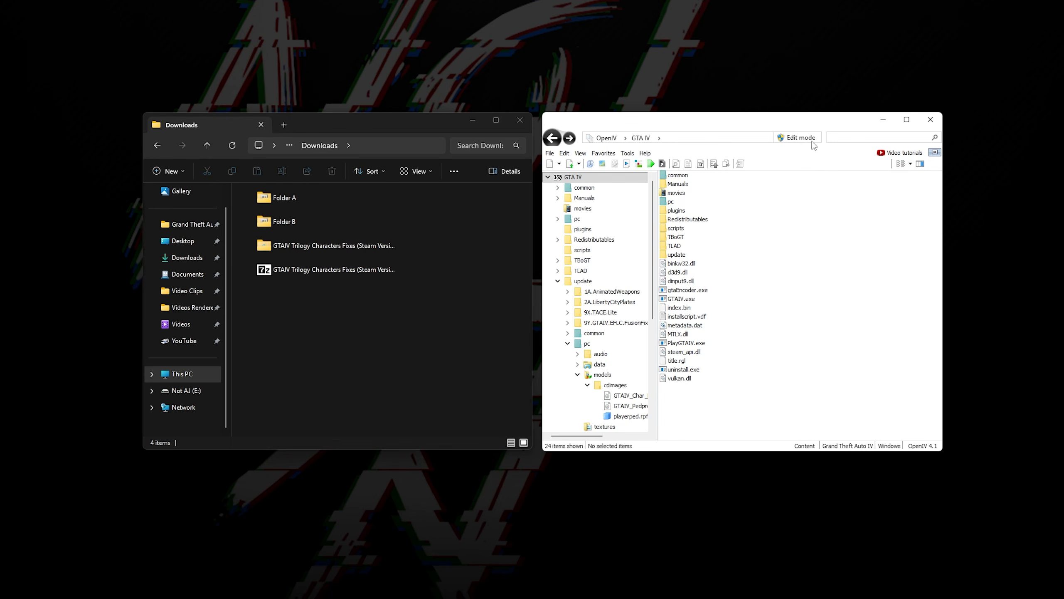
Step: Switch to OpenIV, enable edit mode and import all six face files from Folder A into update/pc/models/cdimages/playerped.rpf
{"action": "left_click", "coordinate": [799, 138]}
{"action": "left_click", "coordinate": [571, 313]}
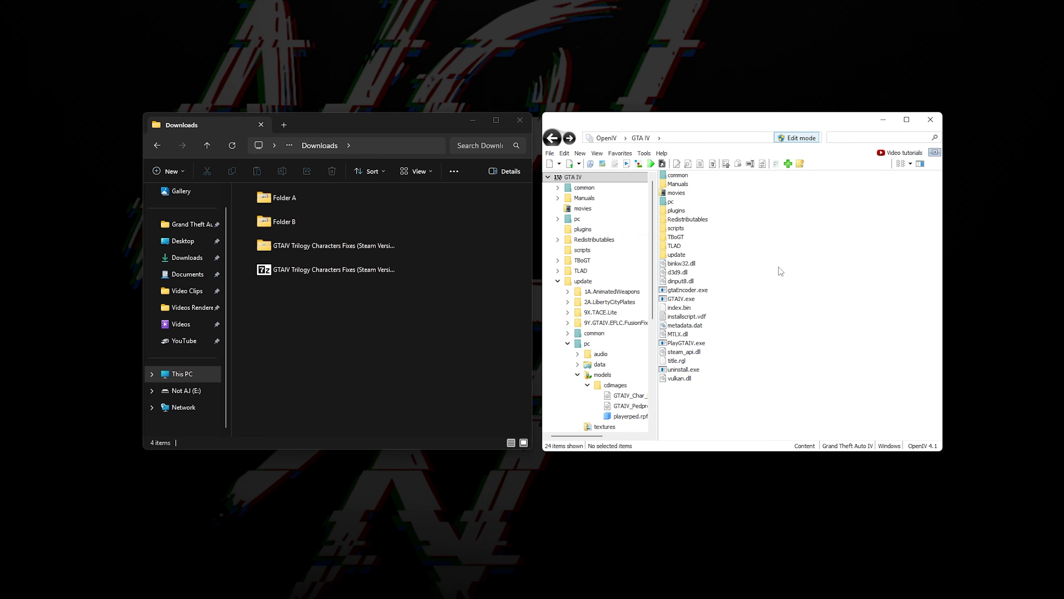
{"action": "double_click", "coordinate": [679, 254]}
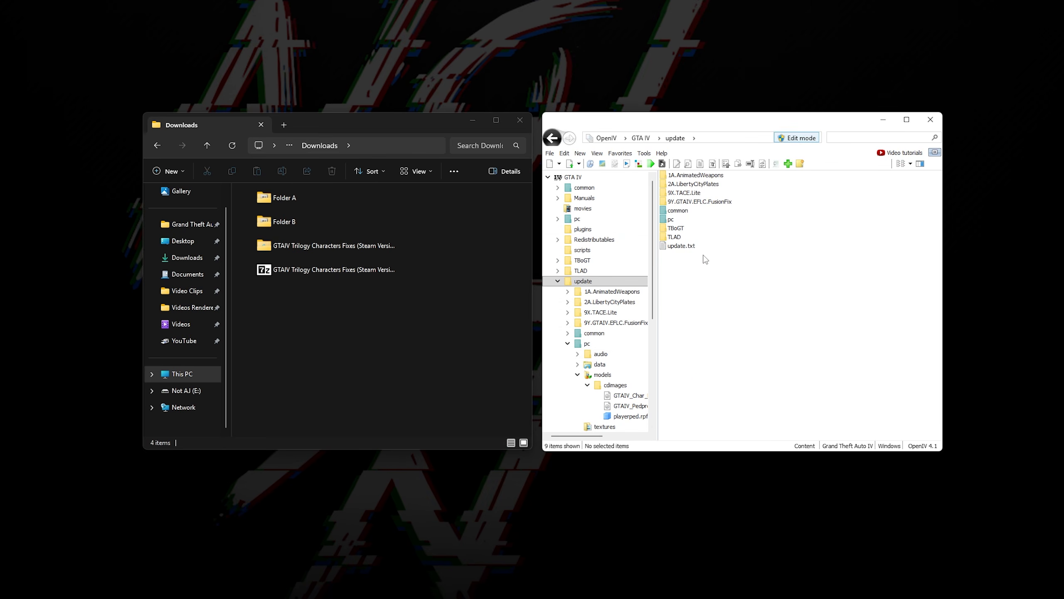
{"action": "double_click", "coordinate": [690, 219]}
{"action": "double_click", "coordinate": [675, 202]}
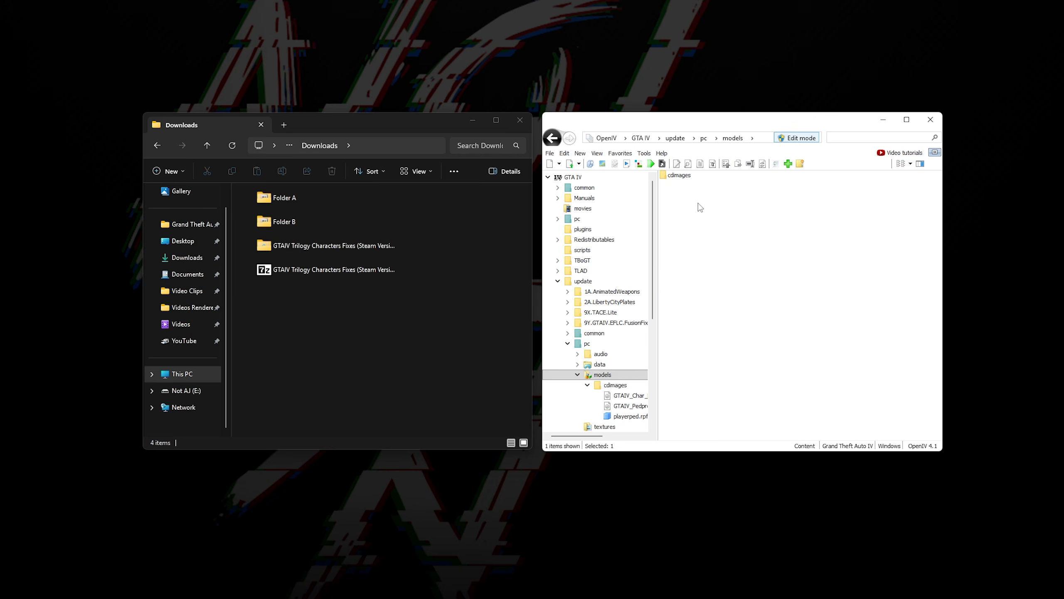
{"action": "double_click", "coordinate": [679, 175]}
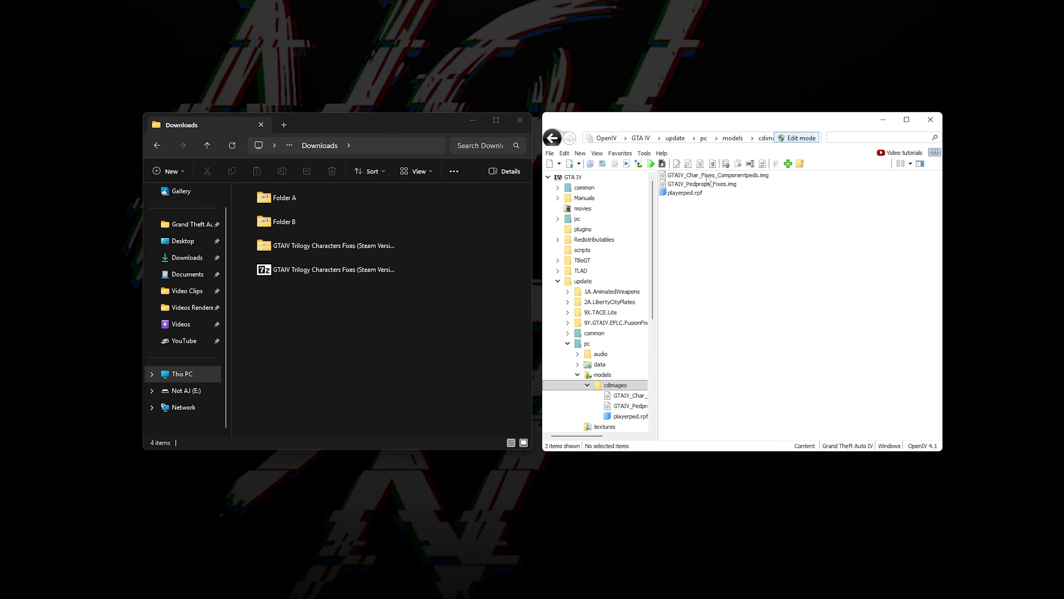
{"action": "double_click", "coordinate": [686, 193]}
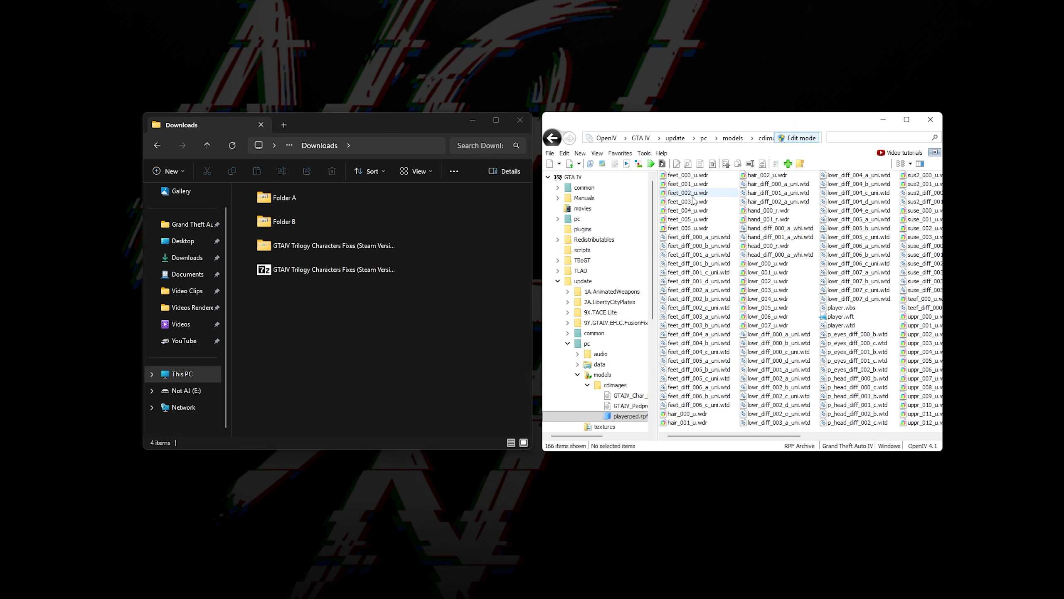
{"action": "double_click", "coordinate": [348, 196]}
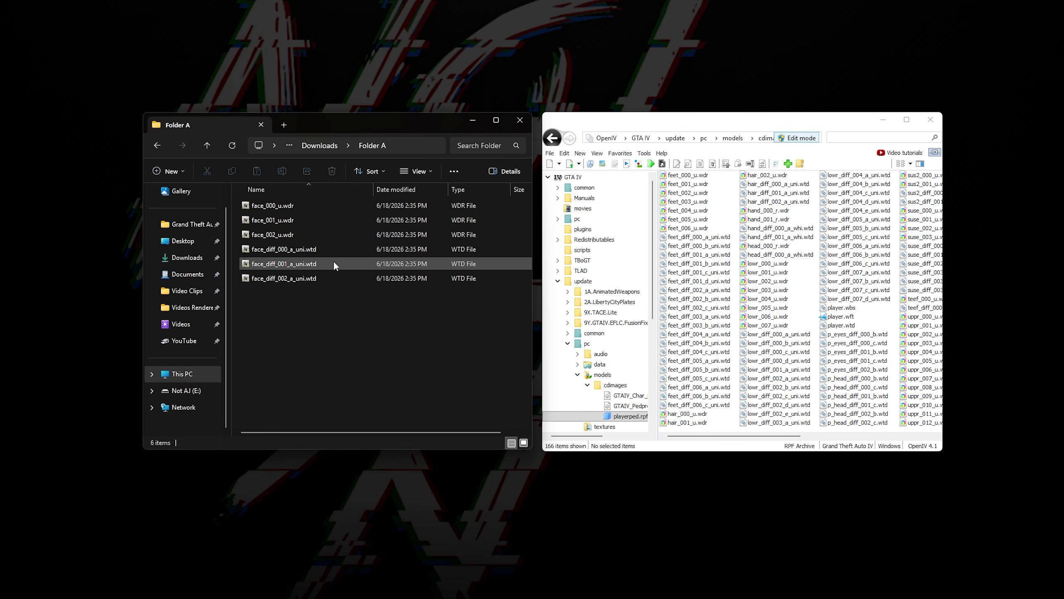
{"action": "left_click_drag", "start_coordinate": [328, 312], "coordinate": [727, 235]}
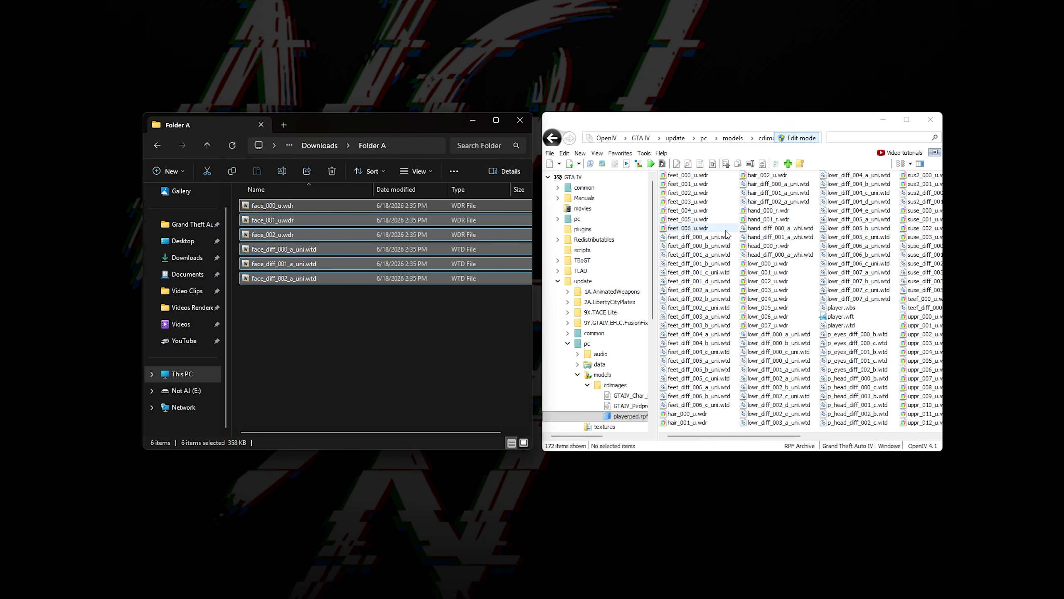
Step: Open the playerped.rpf archive in update/TLAD/pc/models/cdimages
{"action": "left_click", "coordinate": [785, 121]}
{"action": "key", "text": "alt+Left"}
{"action": "key", "text": "alt+Left"}
{"action": "key", "text": "alt+Left"}
{"action": "key", "text": "alt+Left"}
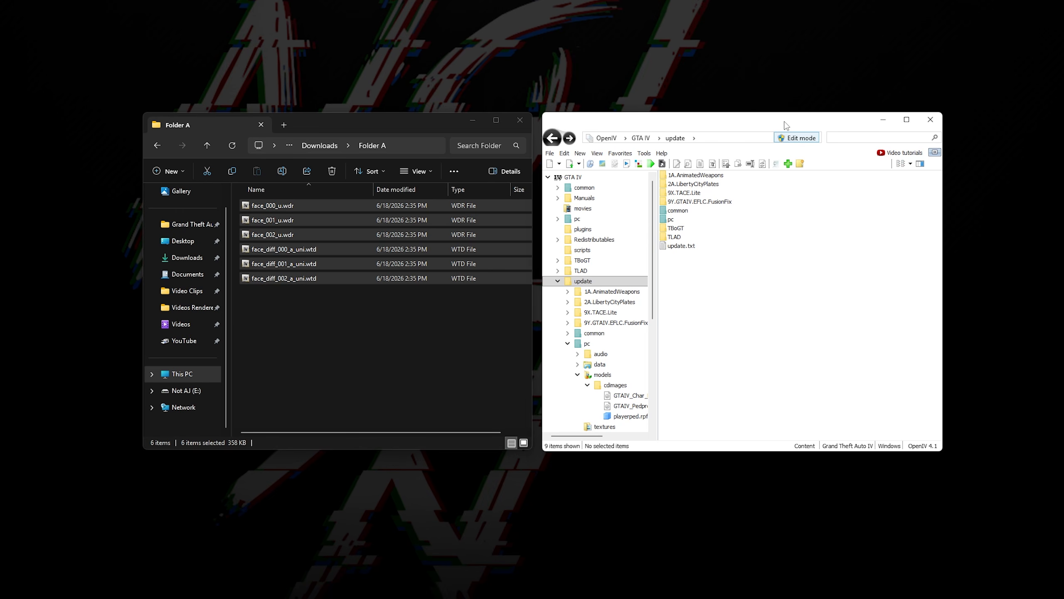
{"action": "double_click", "coordinate": [675, 237]}
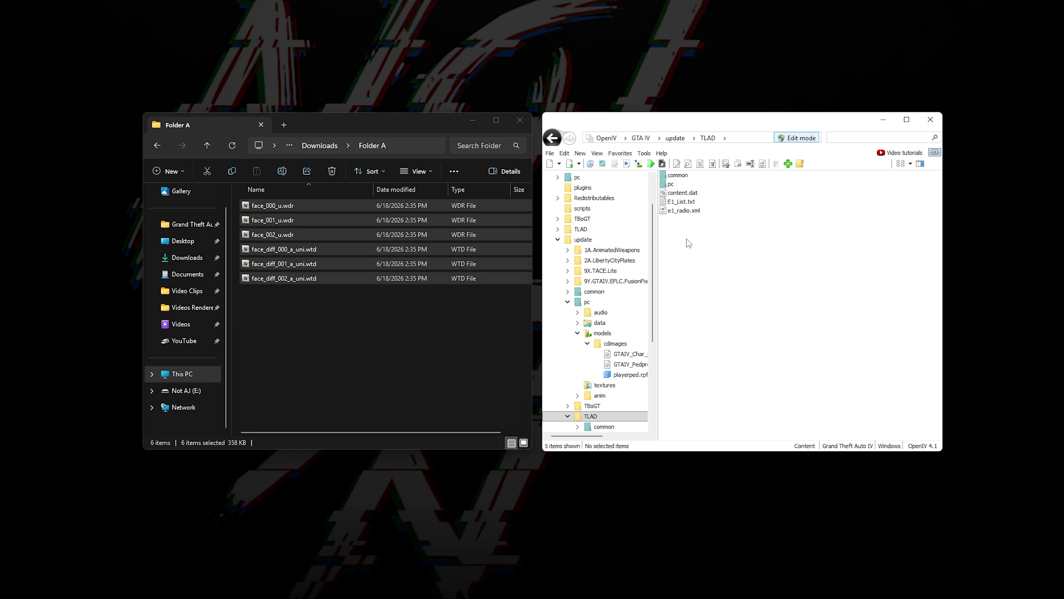
{"action": "double_click", "coordinate": [700, 185]}
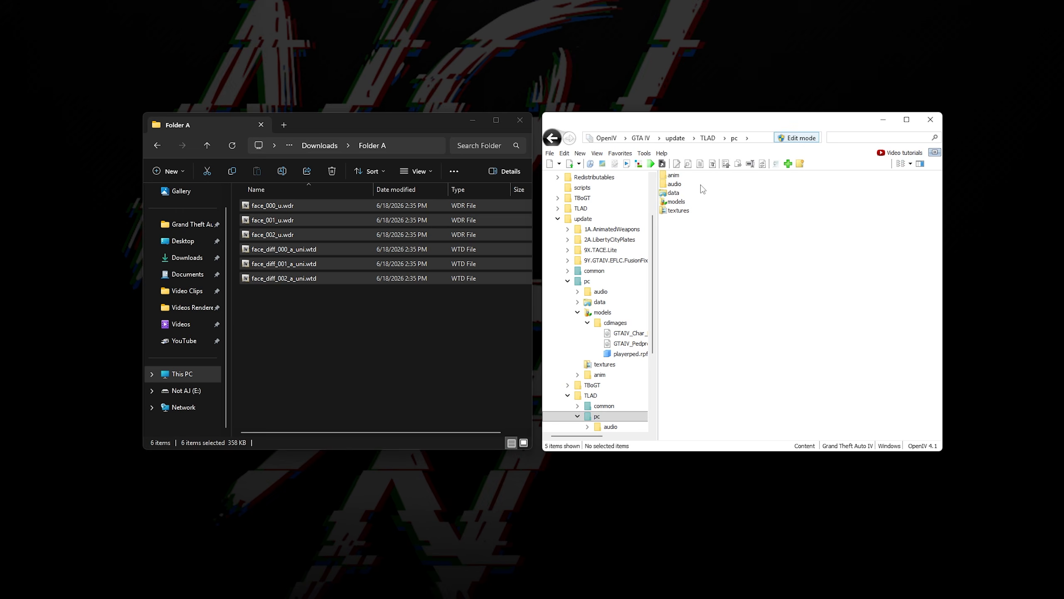
{"action": "double_click", "coordinate": [689, 202]}
{"action": "double_click", "coordinate": [681, 175]}
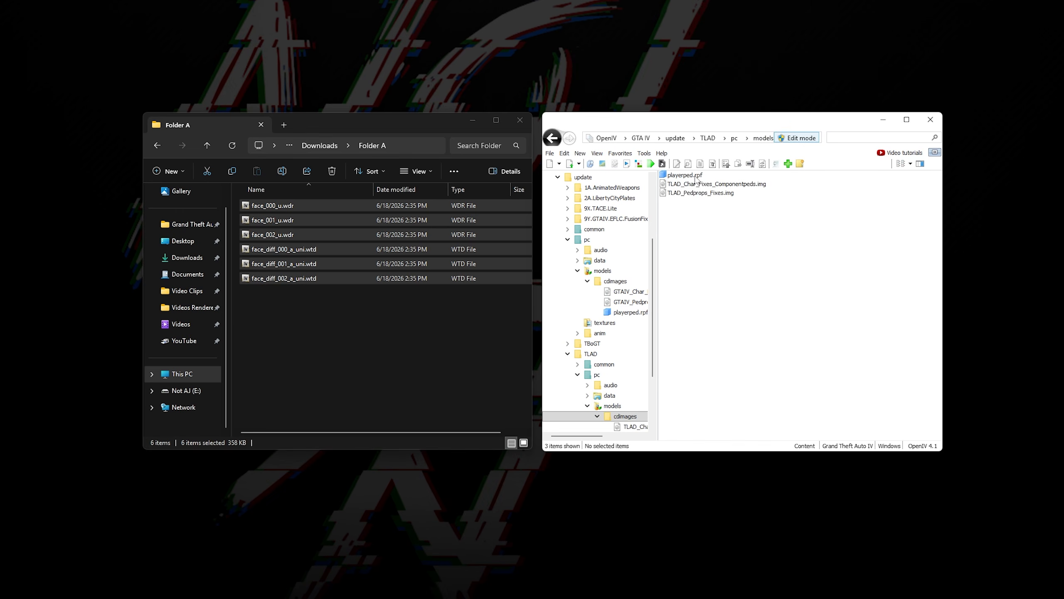
{"action": "double_click", "coordinate": [707, 177]}
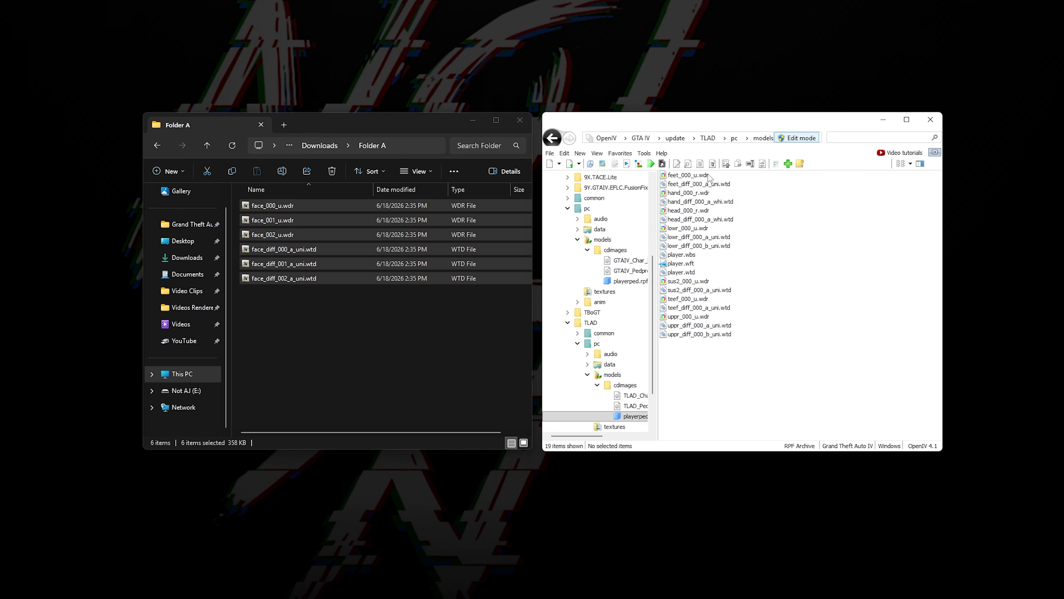
Step: Import the three face .wdr models and three face_diff .wtd textures from Folder B into the TLAD playerped.rpf archive
{"action": "left_click", "coordinate": [469, 317]}
{"action": "key", "text": "alt+Up"}
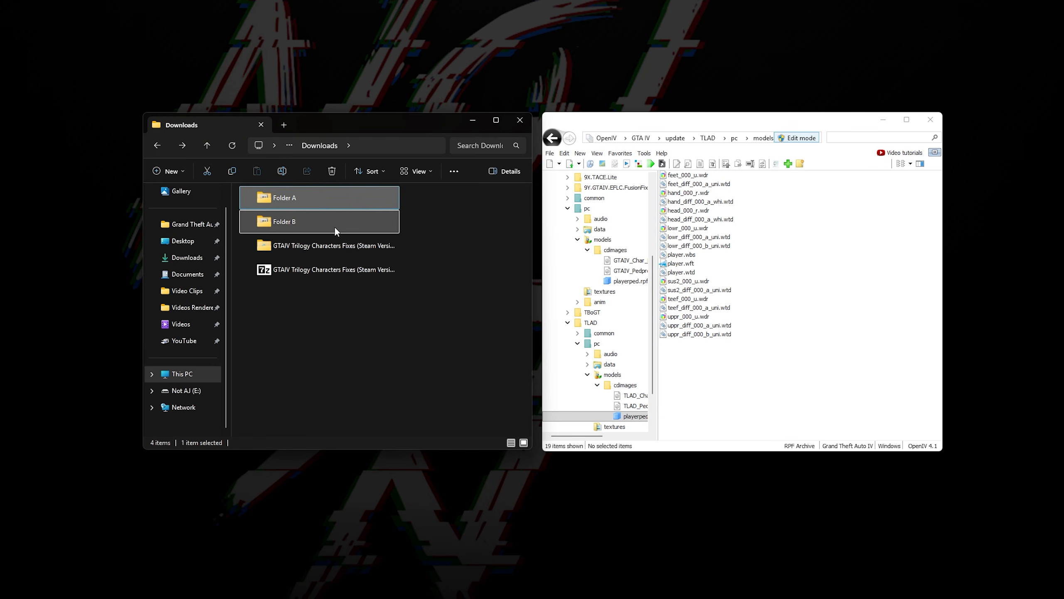
{"action": "double_click", "coordinate": [334, 228]}
{"action": "left_click_drag", "start_coordinate": [329, 303], "coordinate": [818, 253]}
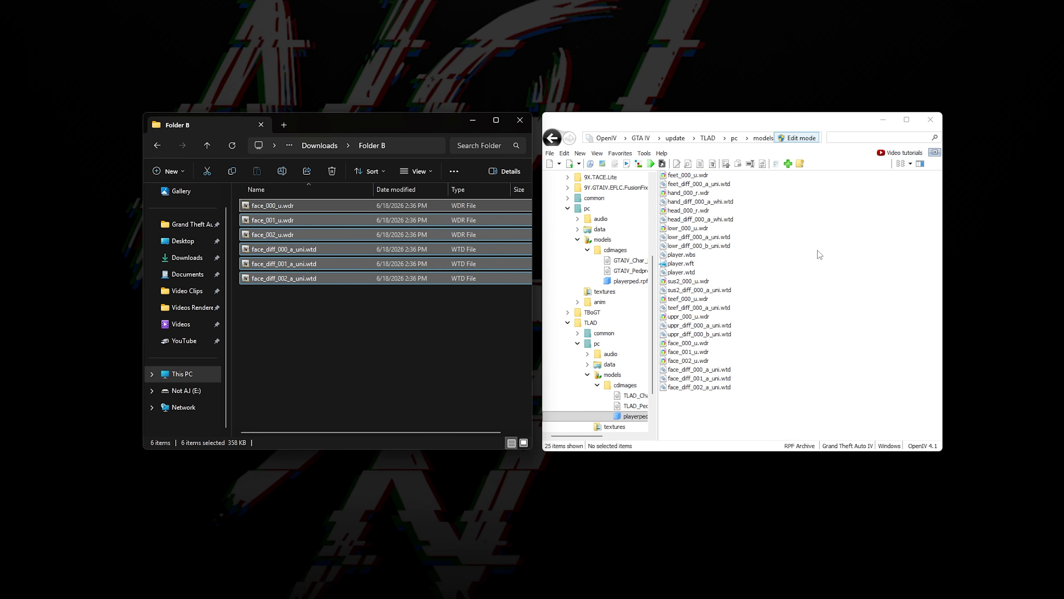